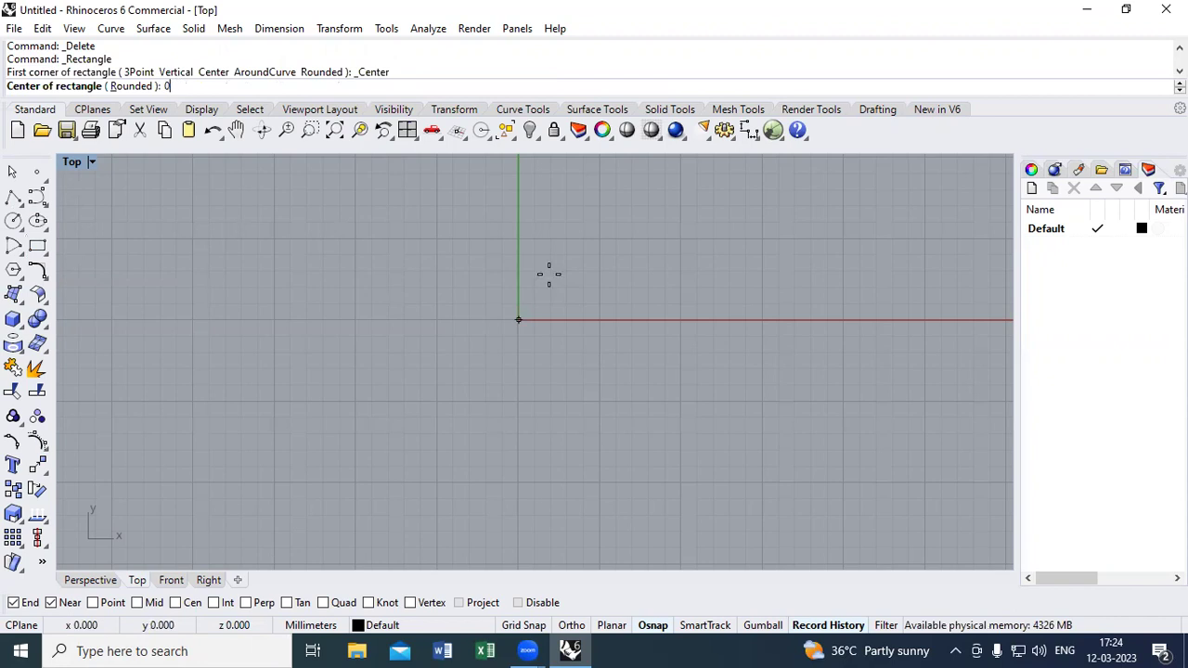
Draw a 10 mm square centred on the origin
type("10")
key("Return")
key("Return")
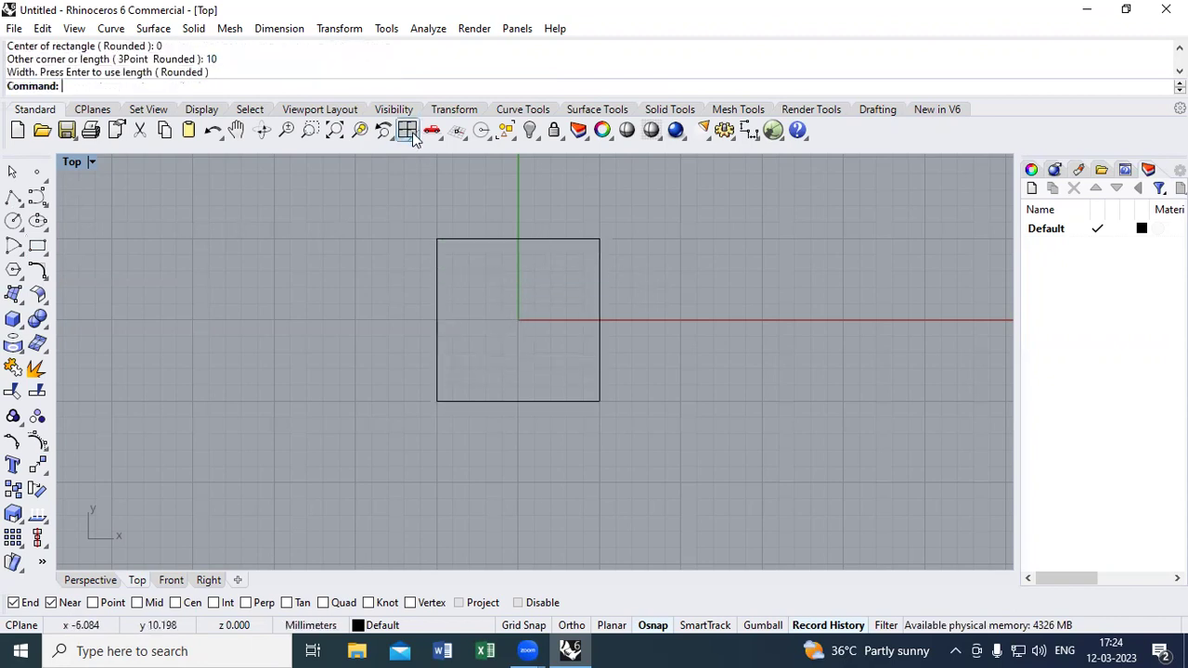
Measure the length of the square's upper edge with an aligned dimension between its two corners
double_click(412, 135)
key("ctrl+alt+e")
double_click(82, 161)
left_click(723, 436)
scroll(444, 309, "down", 2)
type("dimal")
key("Return")
left_click(378, 210)
left_click(615, 204)
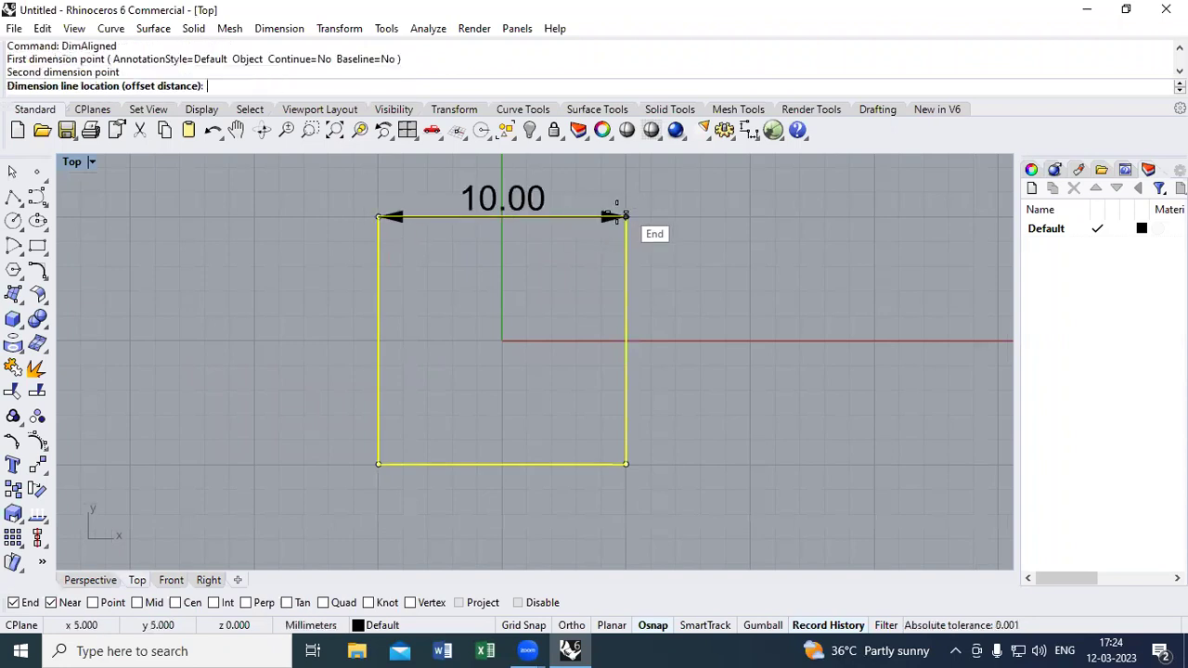
key("Escape")
Try to offset the square inward, then undo the offset
type("of")
key("Return")
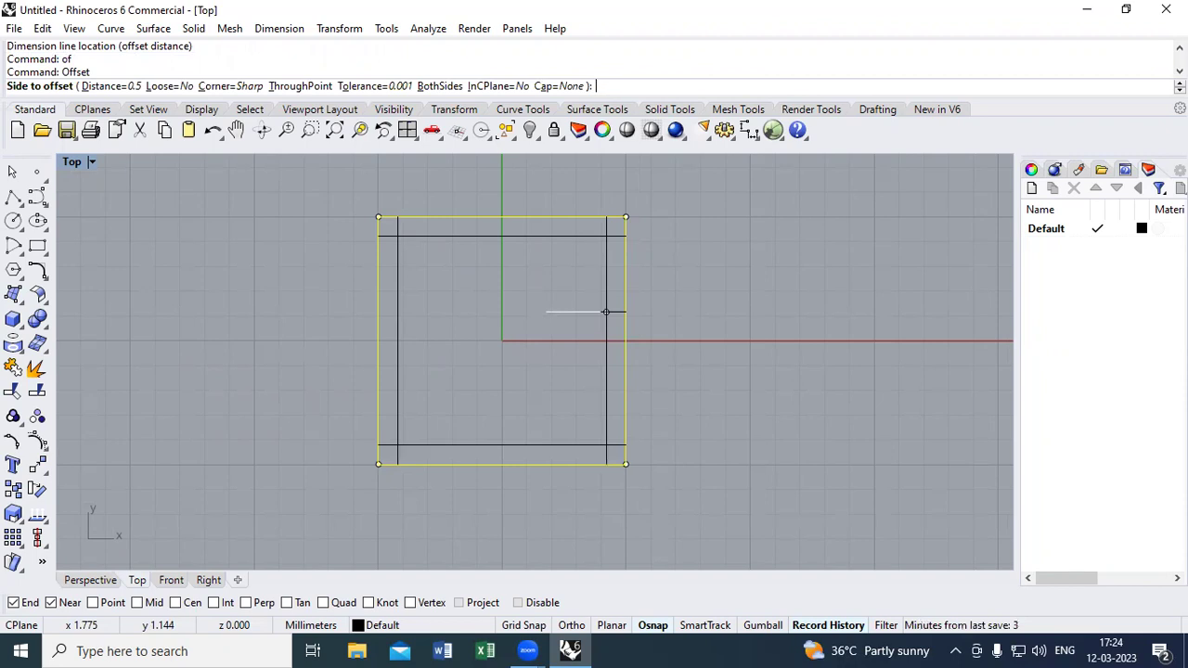
left_click(547, 316)
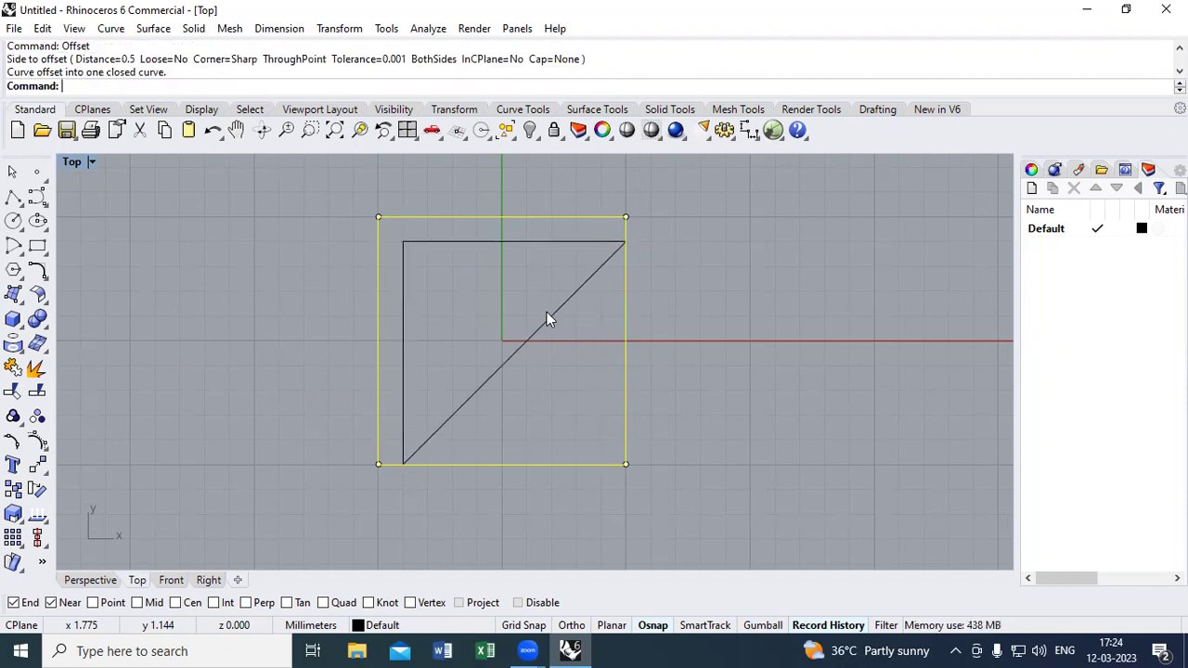
key("ctrl+z")
Offset the square 0.9 mm inward
key("Return")
type("9")
key("Return")
left_click(581, 296)
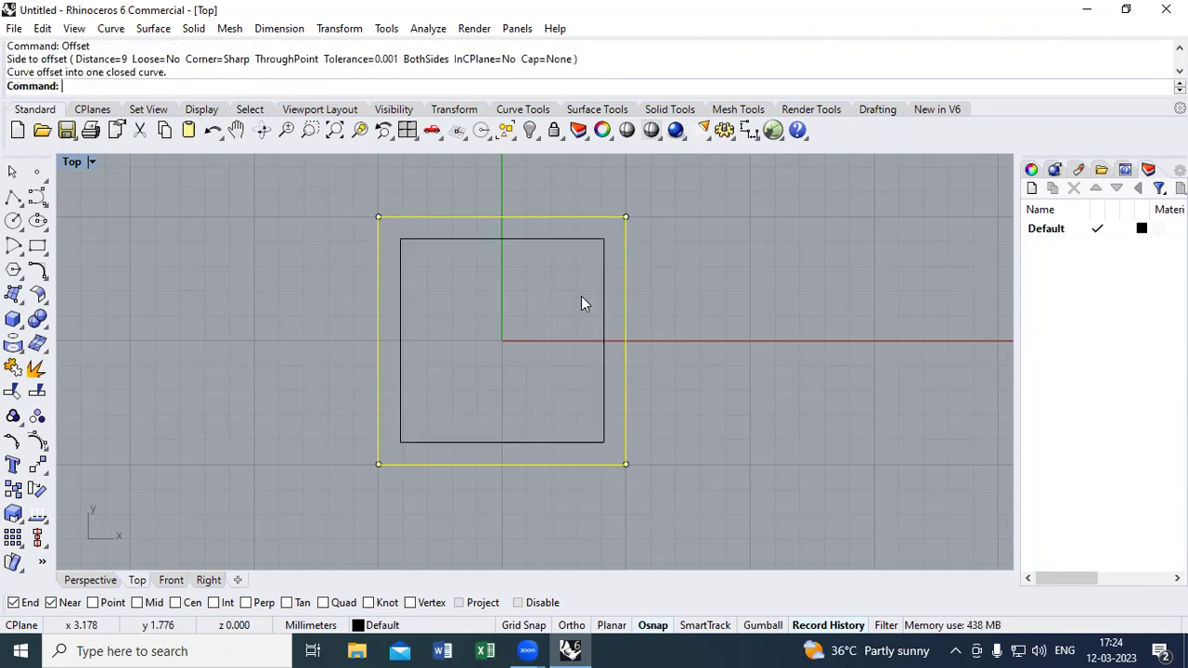
Build a Patch surface from both squares
left_click_drag(713, 259, 462, 161)
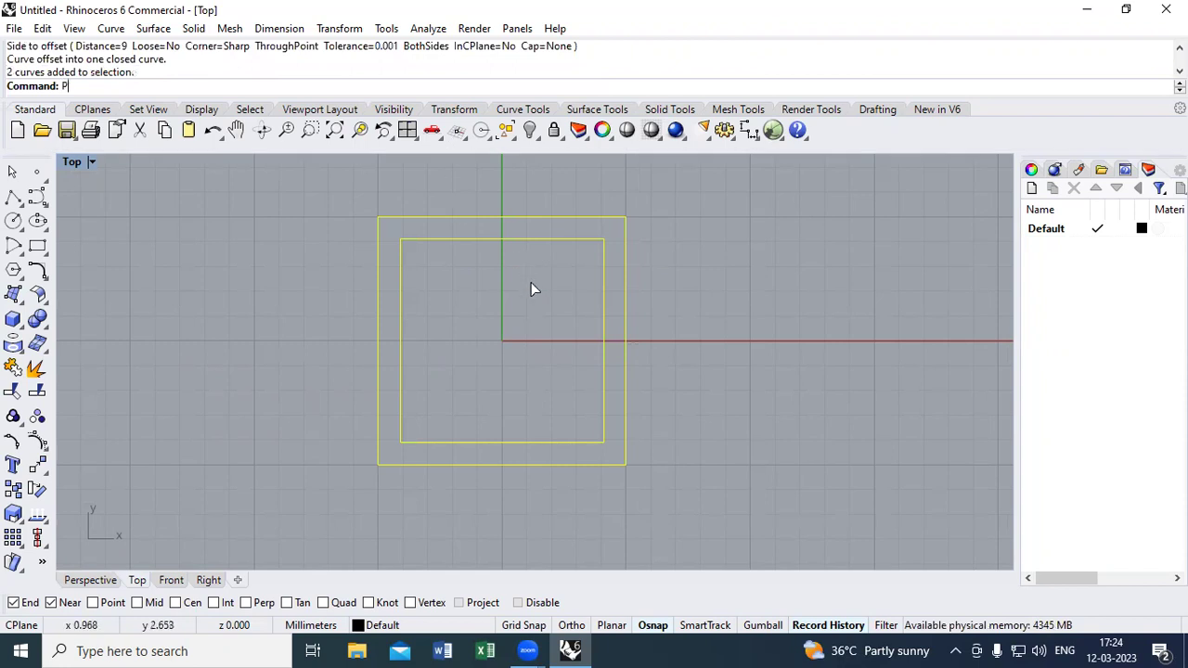
type("P")
key("Return")
key("Escape")
type("pa")
key("Return")
key("Return")
Trim away the part of the patch surface inside the inner square
type("trim")
key("Return")
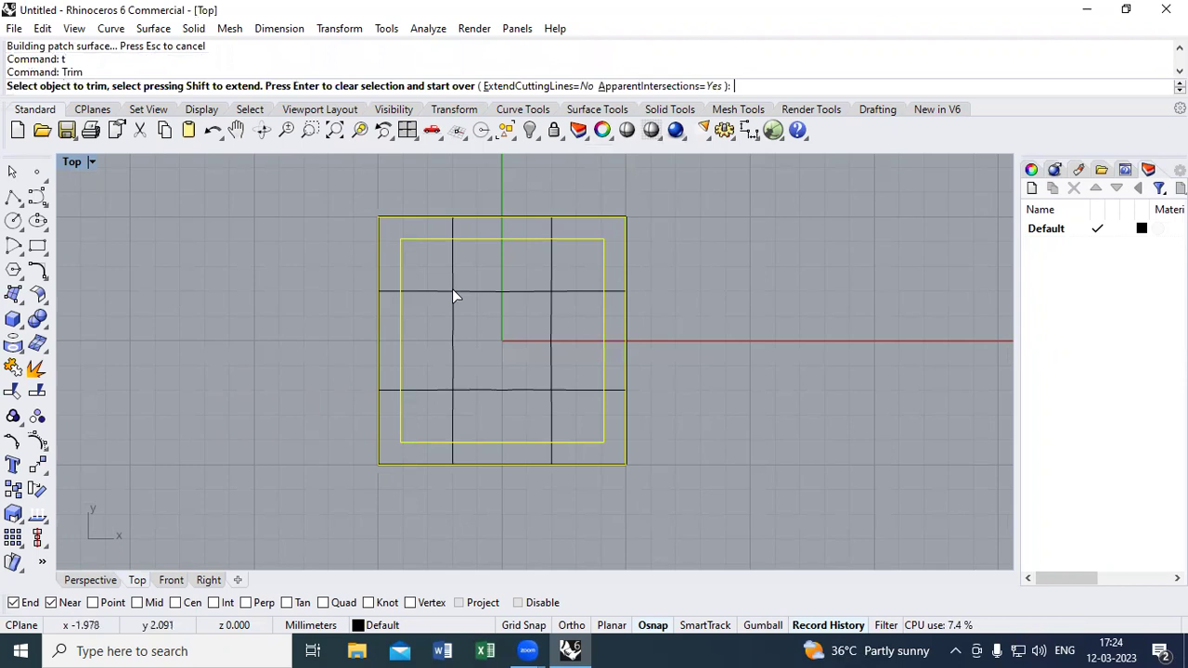
left_click(454, 291)
key("Return")
Shade the maximized Perspective view and delete all construction curves, keeping only the frame surface
double_click(408, 130)
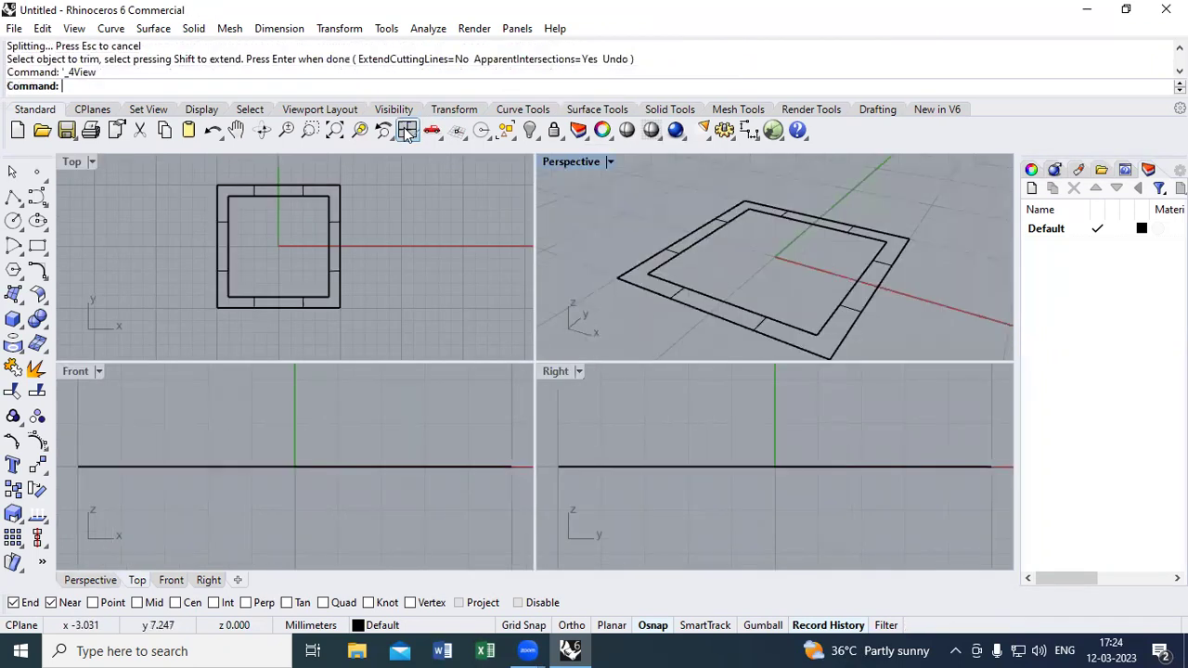
double_click(561, 159)
left_click(652, 131)
mouse_move(521, 252)
right_mouse_down()
mouse_move(716, 366)
mouse_move(687, 344)
mouse_move(688, 309)
right_mouse_up()
scroll(717, 365, "up", 4)
type("sc")
key("Return")
key("Delete")
Extrude the frame surface 1.5 mm downward as a solid
left_click(669, 389)
type("es")
key("Return")
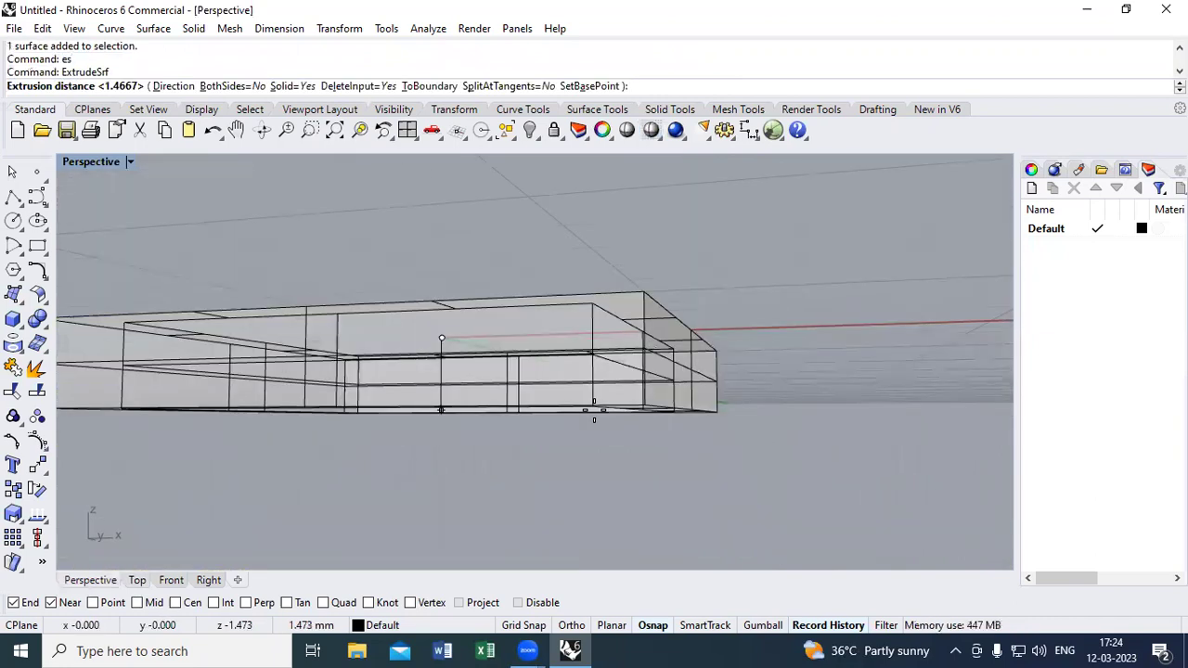
type("1.5")
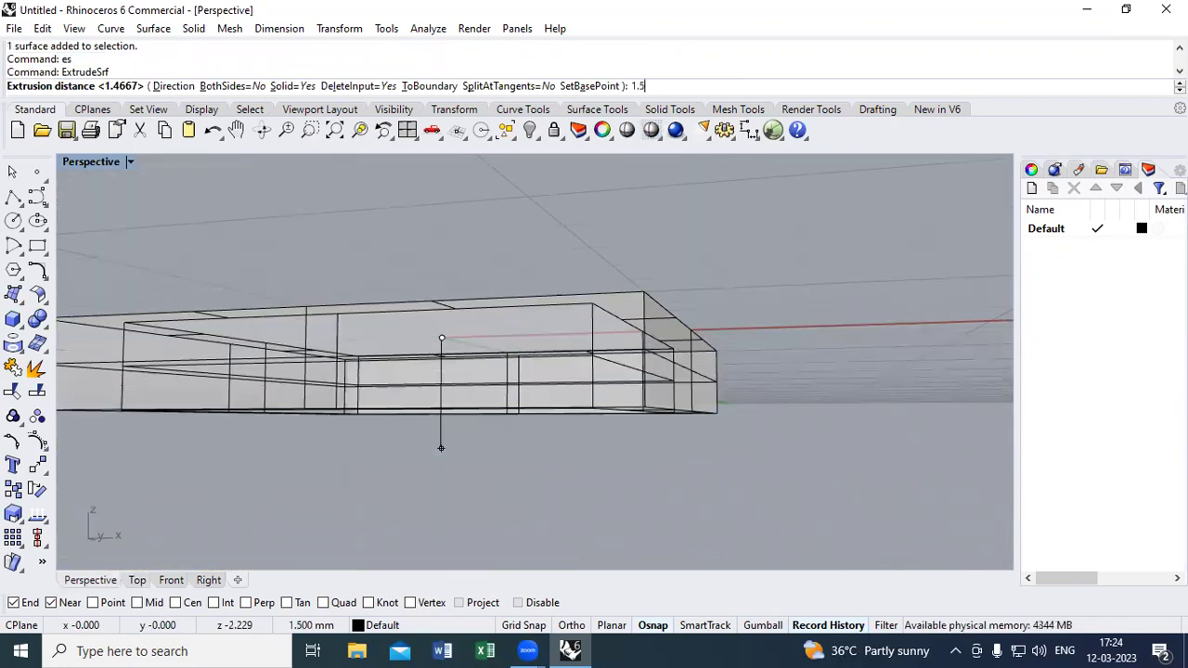
key("Return")
Try to chamfer the frame's inner upper edges by 0.4 mm, then undo the chamfer
right_click_drag(597, 451, 317, 317)
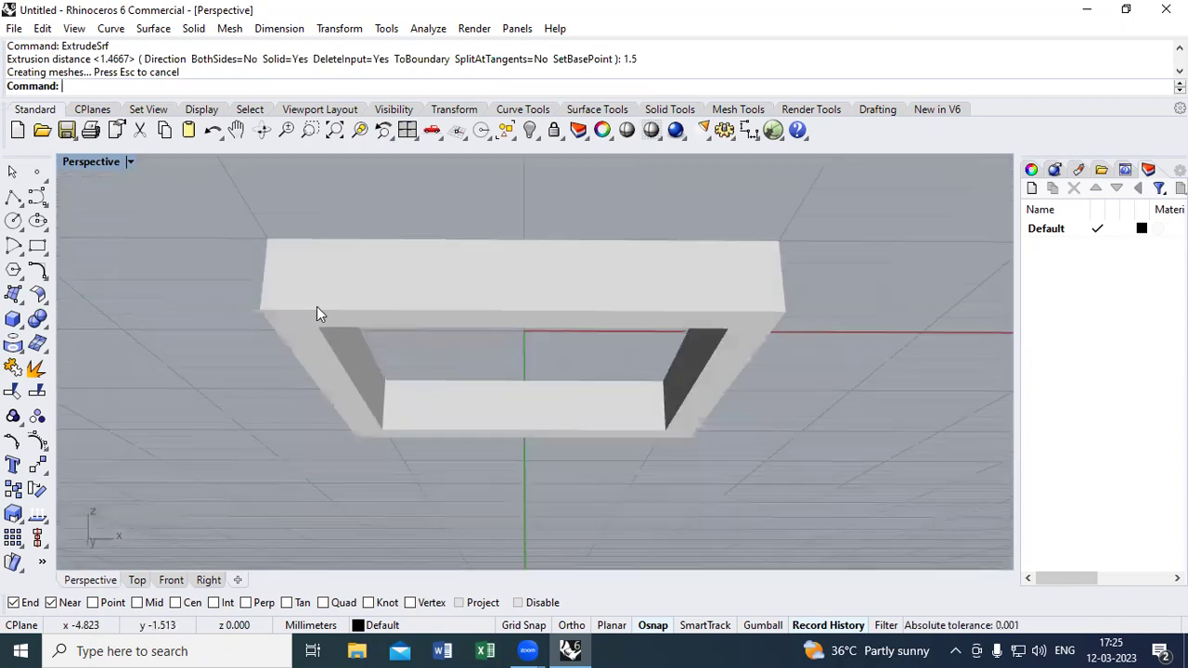
right_click_drag(336, 362, 402, 334)
right_click_drag(380, 291, 352, 298)
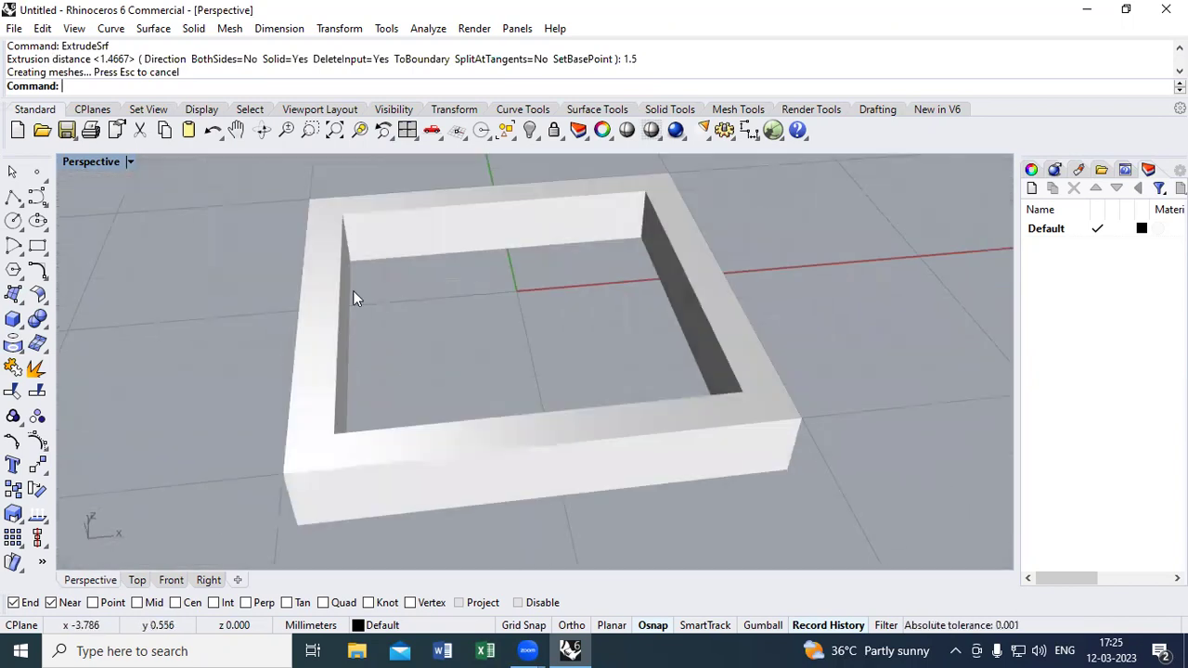
right_click_drag(513, 276, 345, 284)
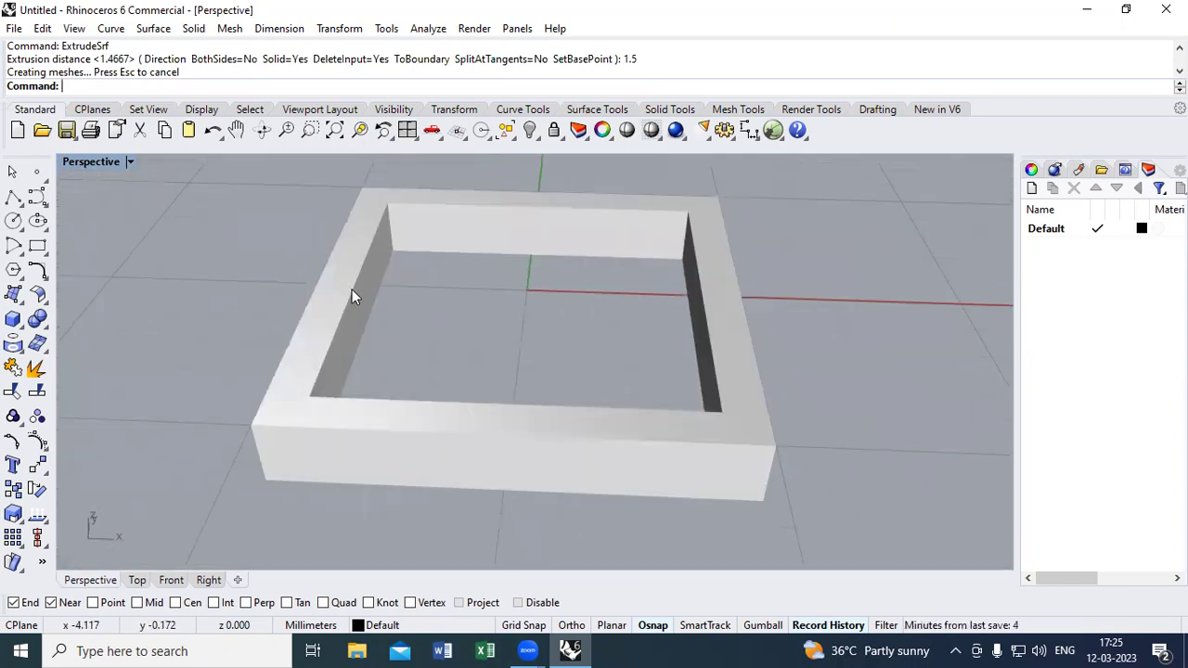
type("ce")
key("Return")
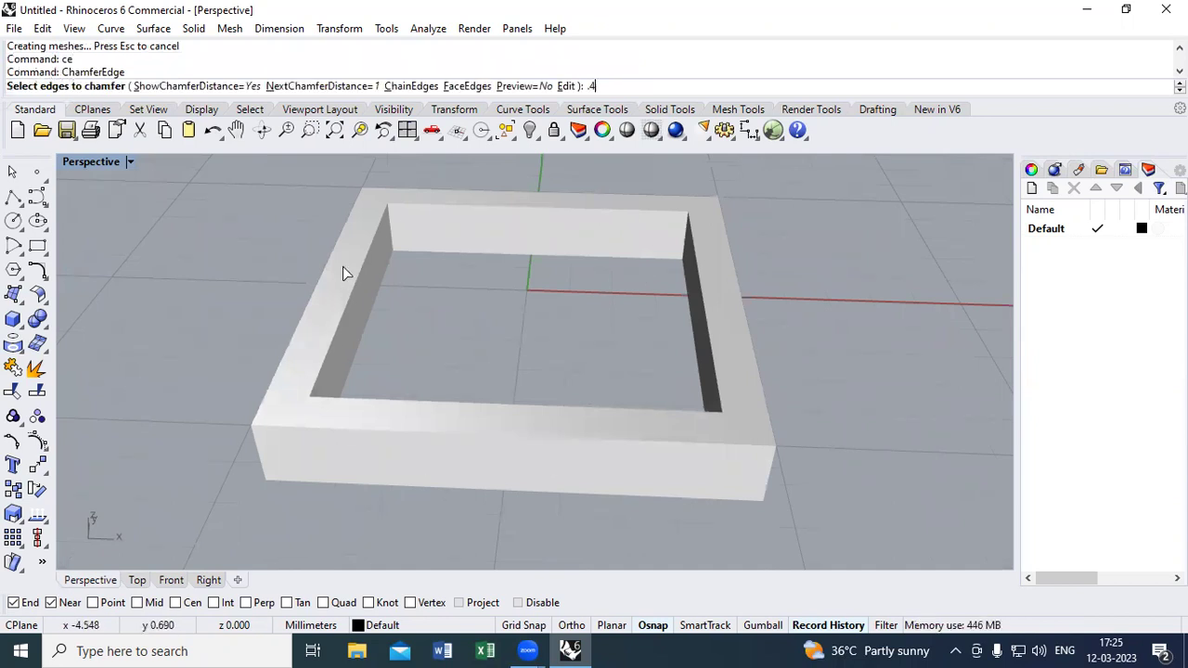
type(".4")
key("Return")
left_click(374, 244)
left_click(410, 205)
left_click(655, 413)
key("Return")
key("Return")
right_click_drag(748, 258, 637, 330)
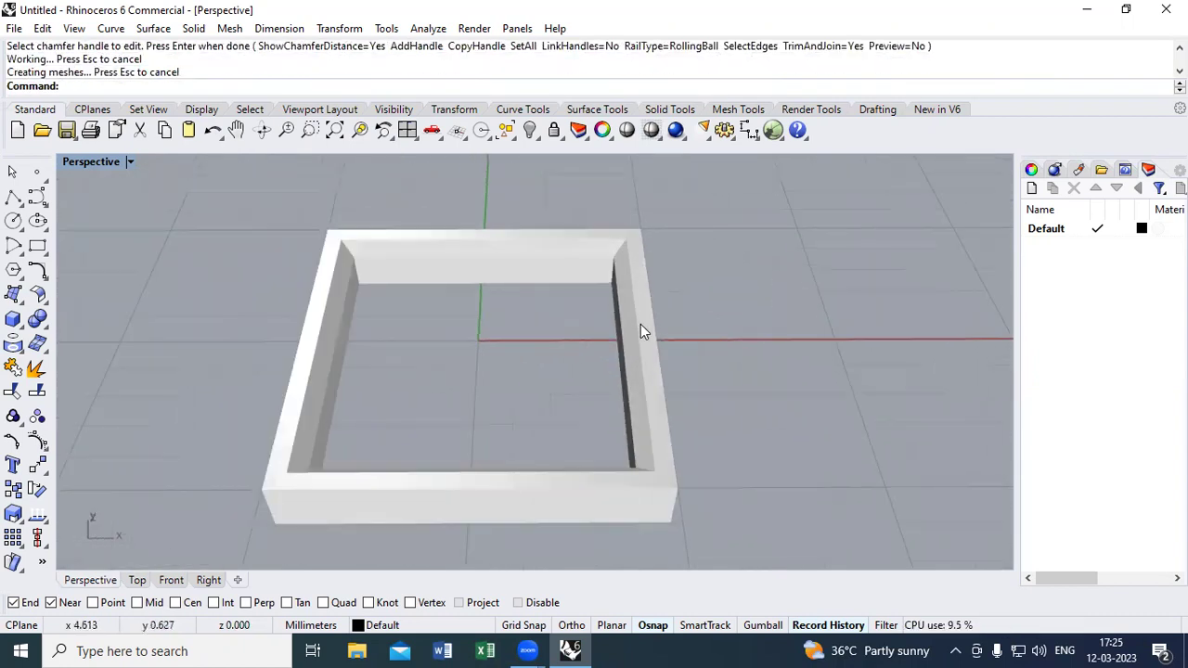
key("ctrl+z")
Chamfer the frame's inner upper edges by 0.5 mm
type("ce")
key("Return")
type(".5")
key("Return")
left_click(613, 271)
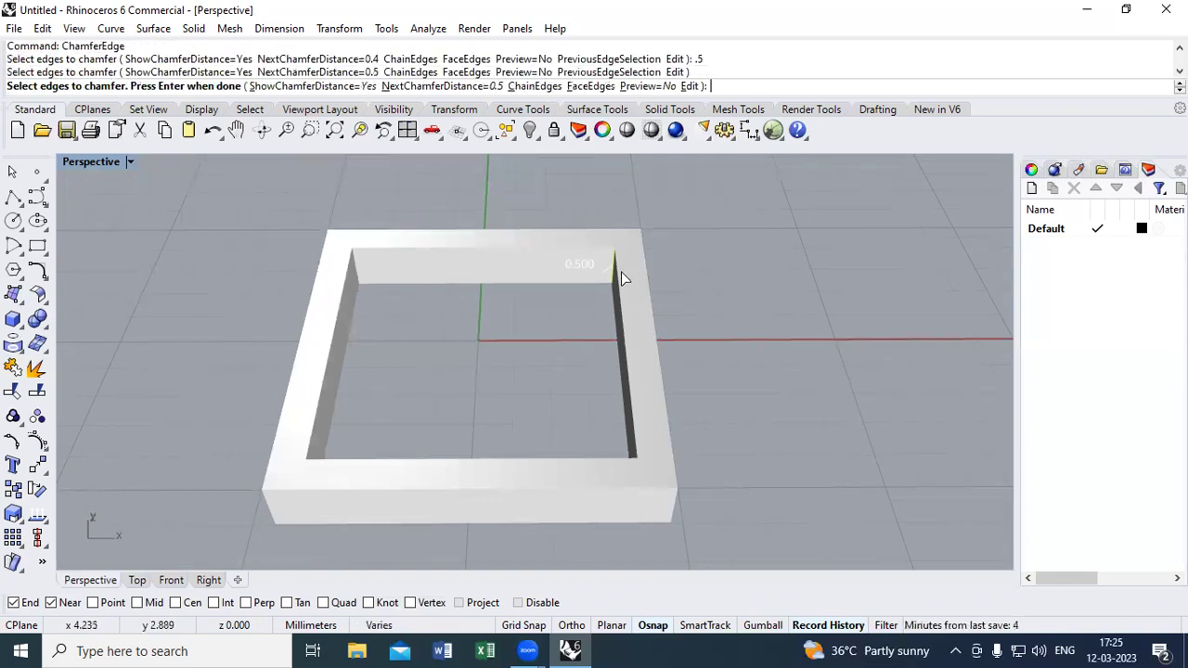
left_click(621, 271)
left_click(575, 250)
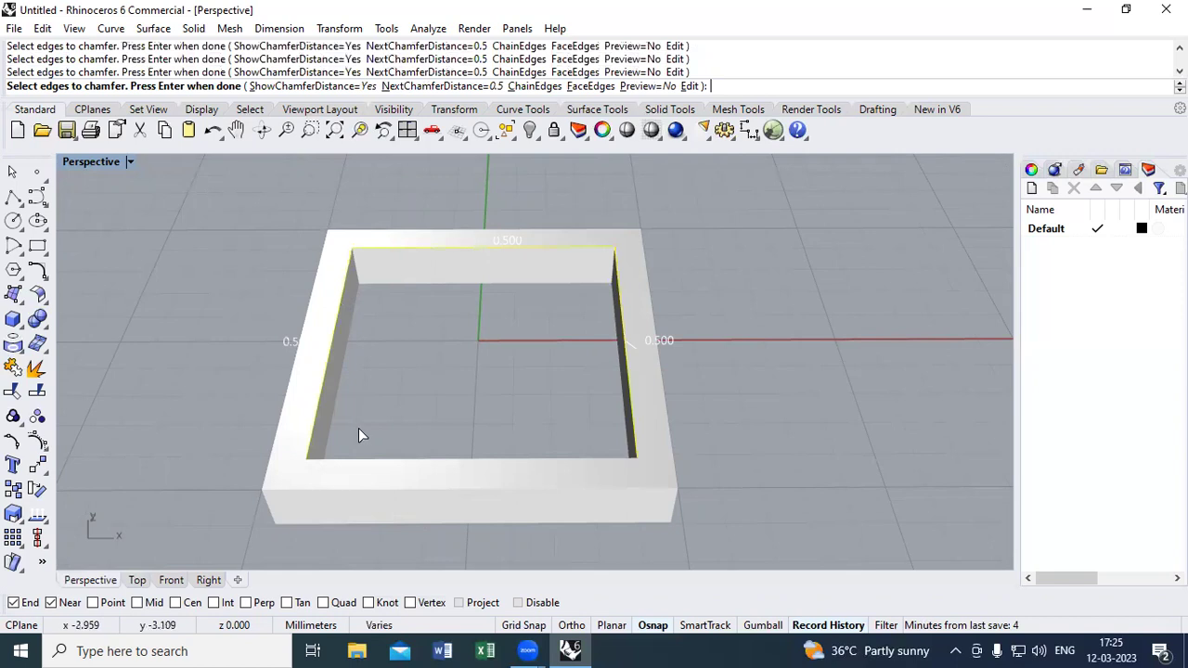
key("Return")
key("Return")
Shade the maximized Top view and lock the whole frame
scroll(424, 398, "down", 5)
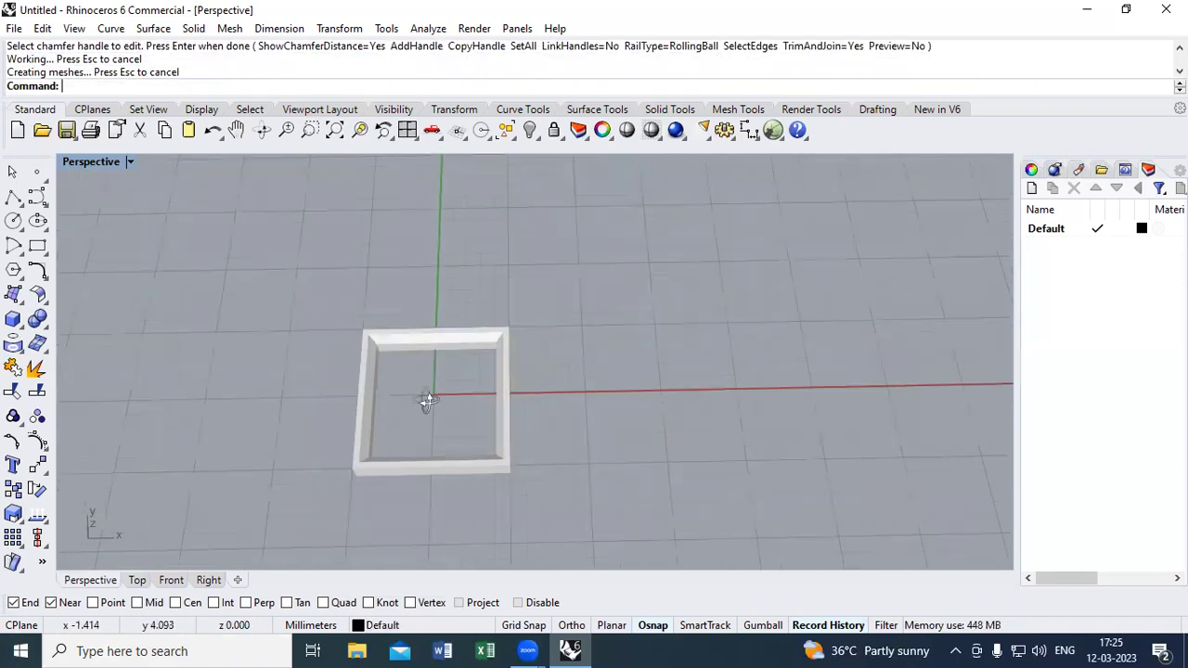
right_click_drag(498, 293, 362, 189)
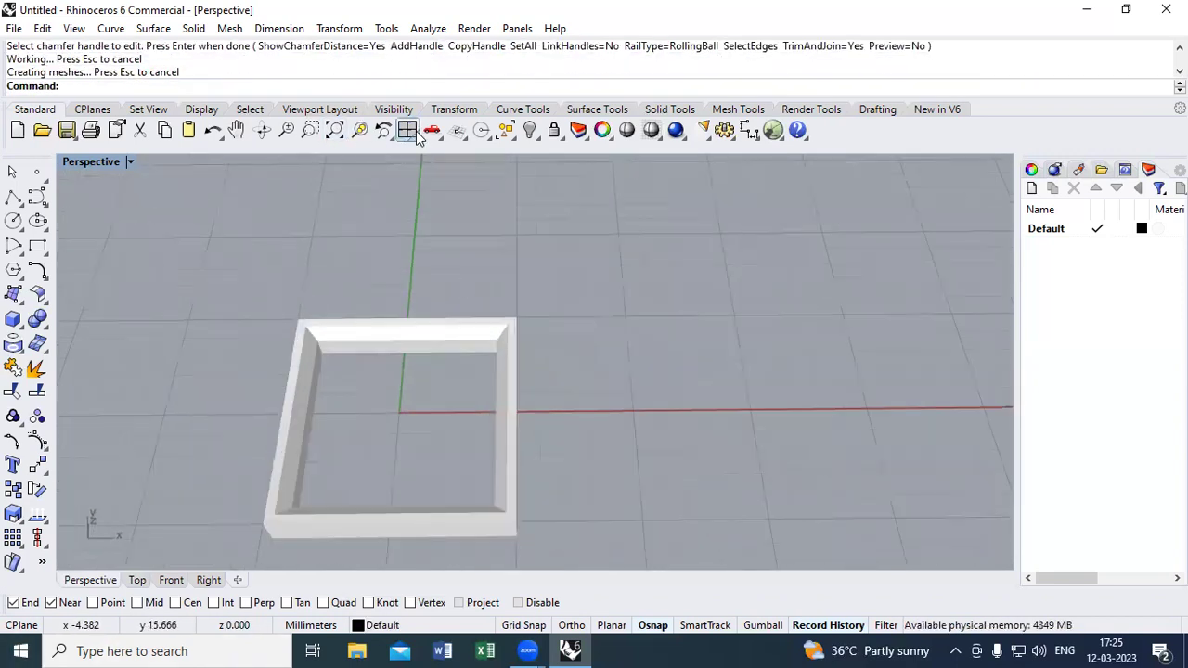
left_click(414, 133)
double_click(67, 162)
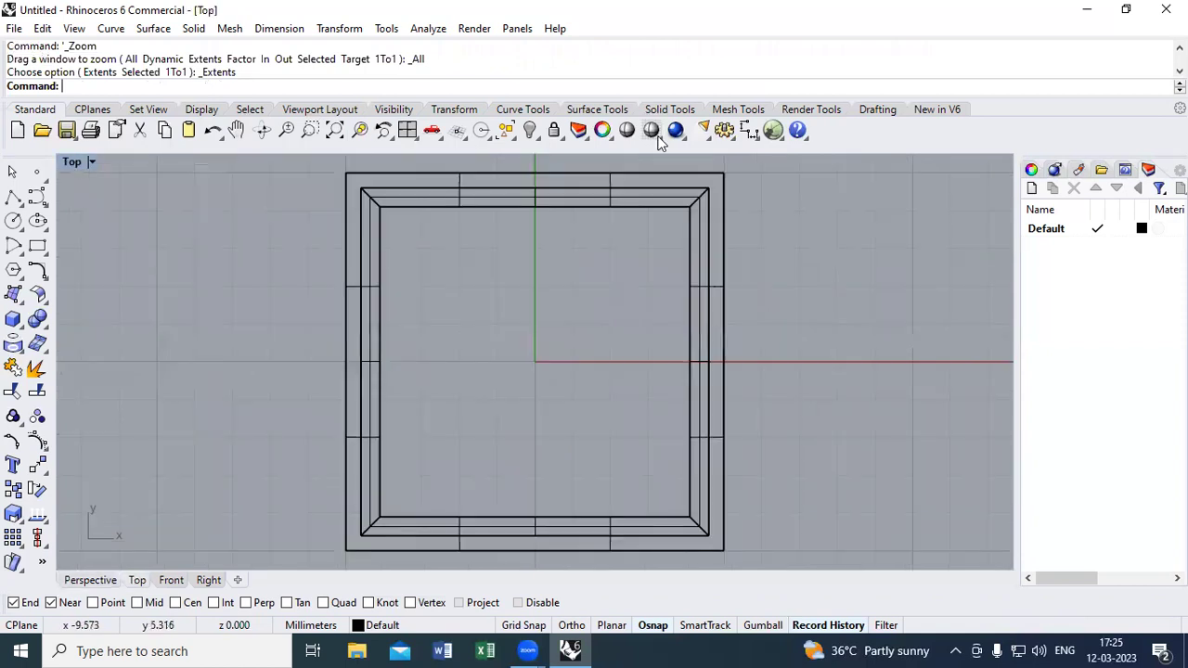
left_click(649, 136)
right_click_drag(481, 184, 481, 233)
key("ctrl+a")
left_click(553, 131)
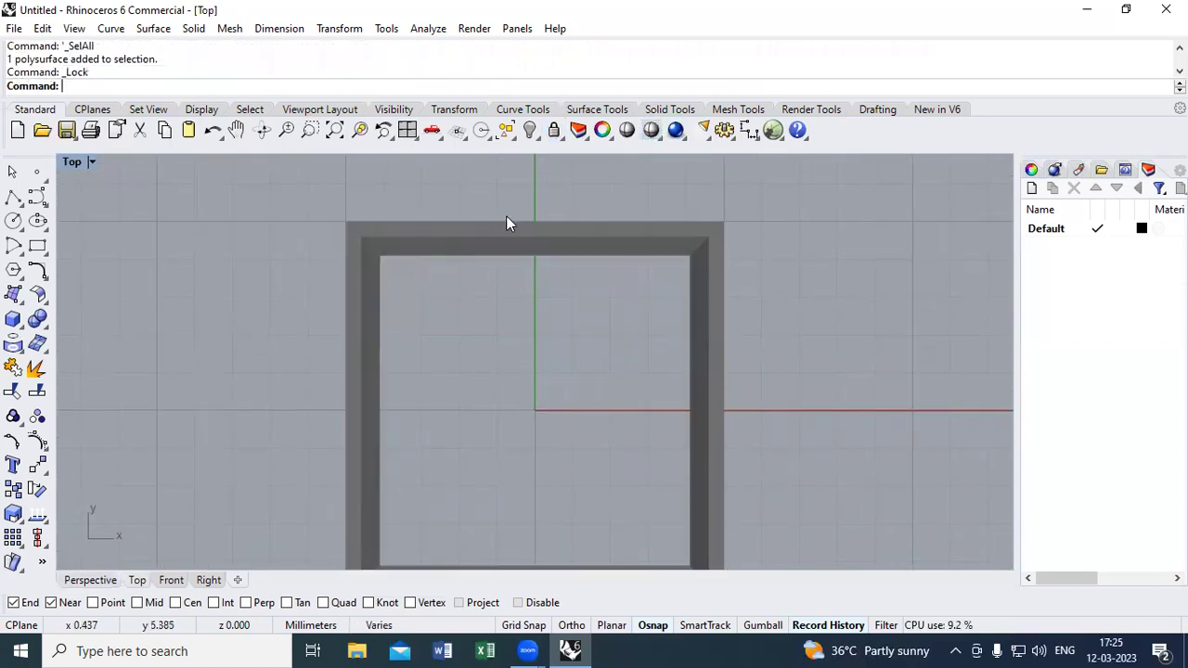
Draw a 1.5 mm diameter circle on the midpoint of the frame's upper outer edge and move it just above the frame
left_click(13, 220)
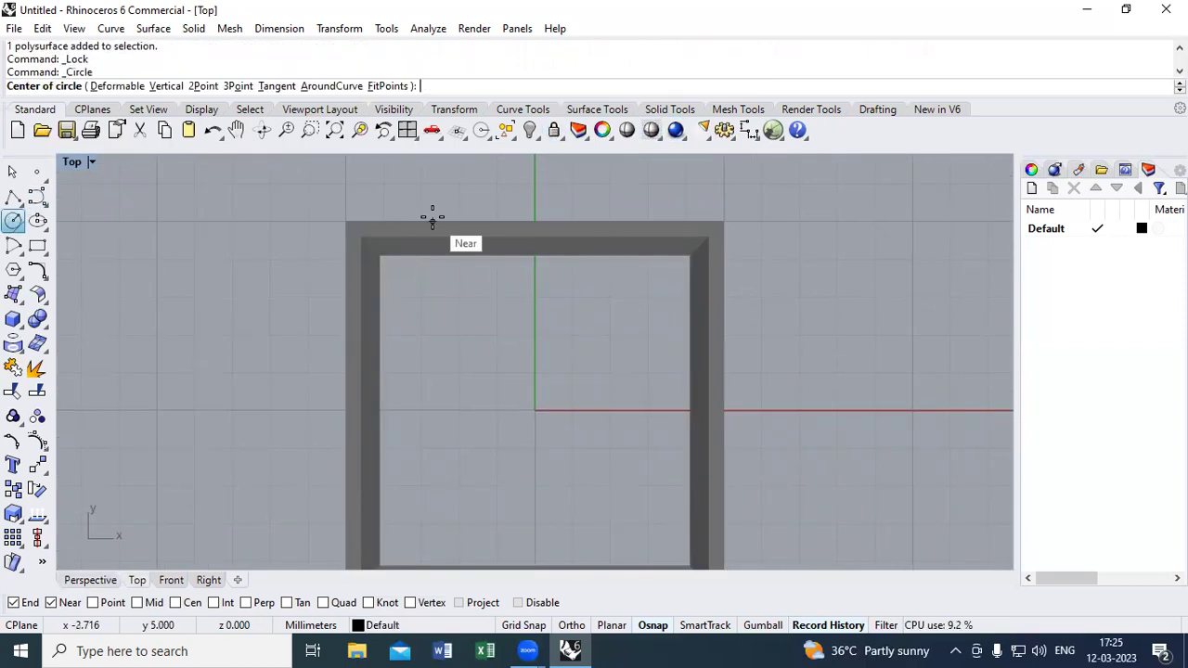
left_click(534, 222)
right_click_drag(535, 221, 495, 374)
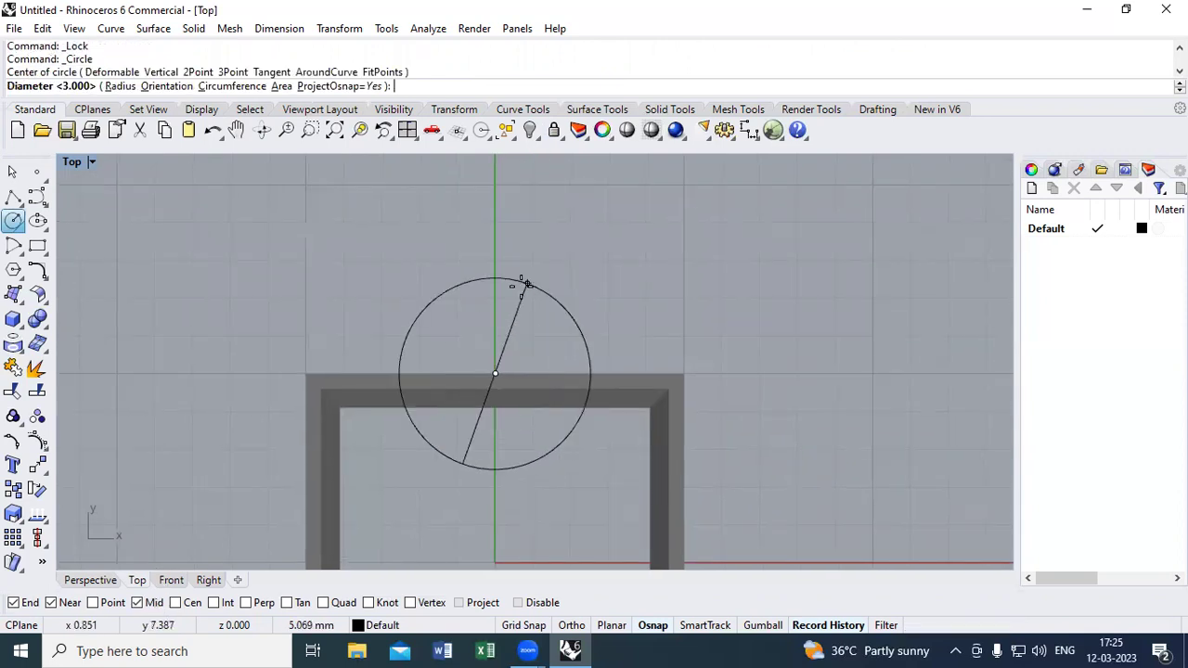
type("1.5")
key("Return")
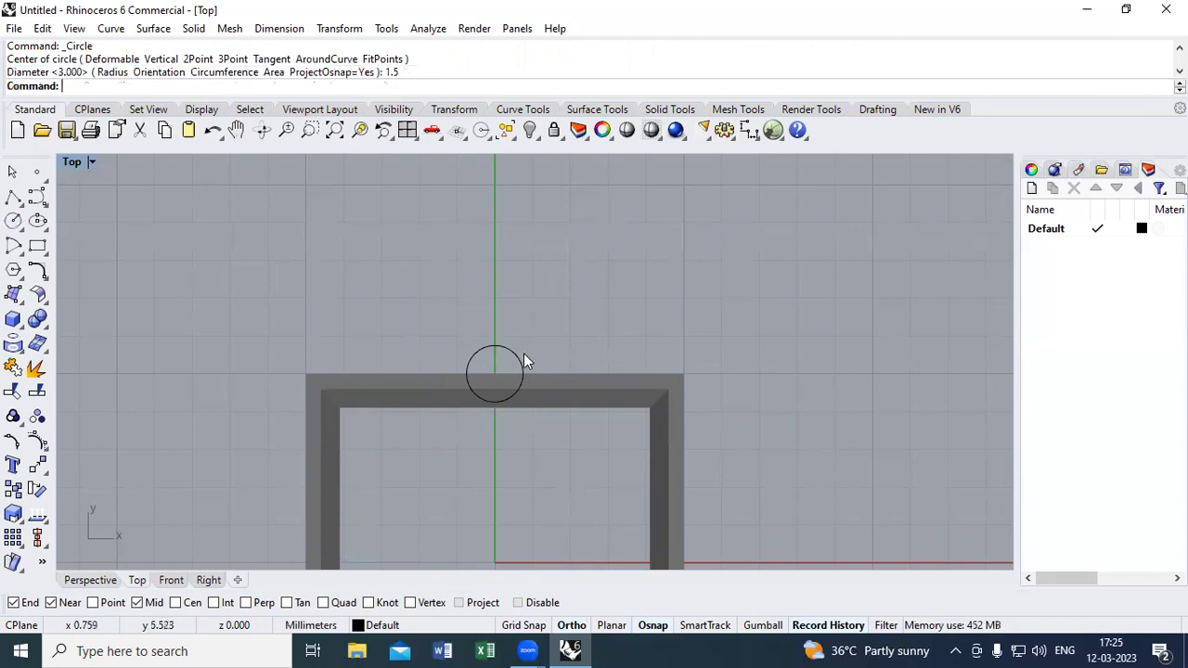
scroll(524, 353, "up", 2)
mouse_move(512, 355)
left_mouse_down()
mouse_move(514, 292)
mouse_move(520, 348)
left_mouse_up()
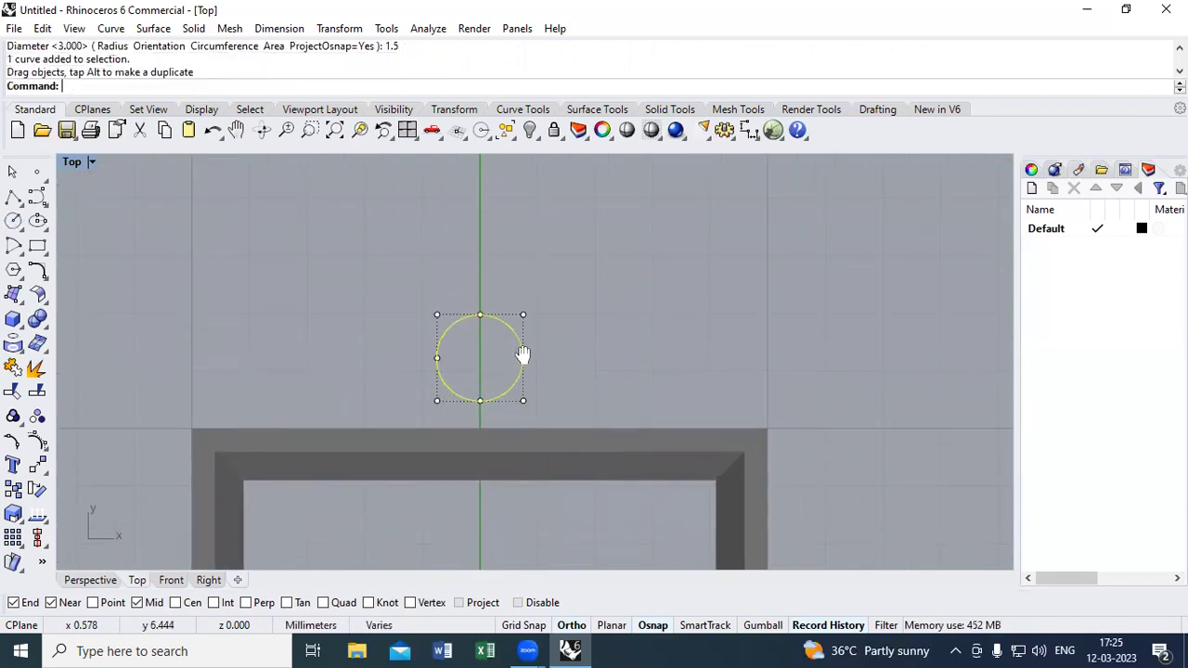
Scale the circle in 2D from its top quadrant point to about 1.55 mm diameter and check its diameter
scroll(506, 353, "up", 2)
type("s2")
key("Return")
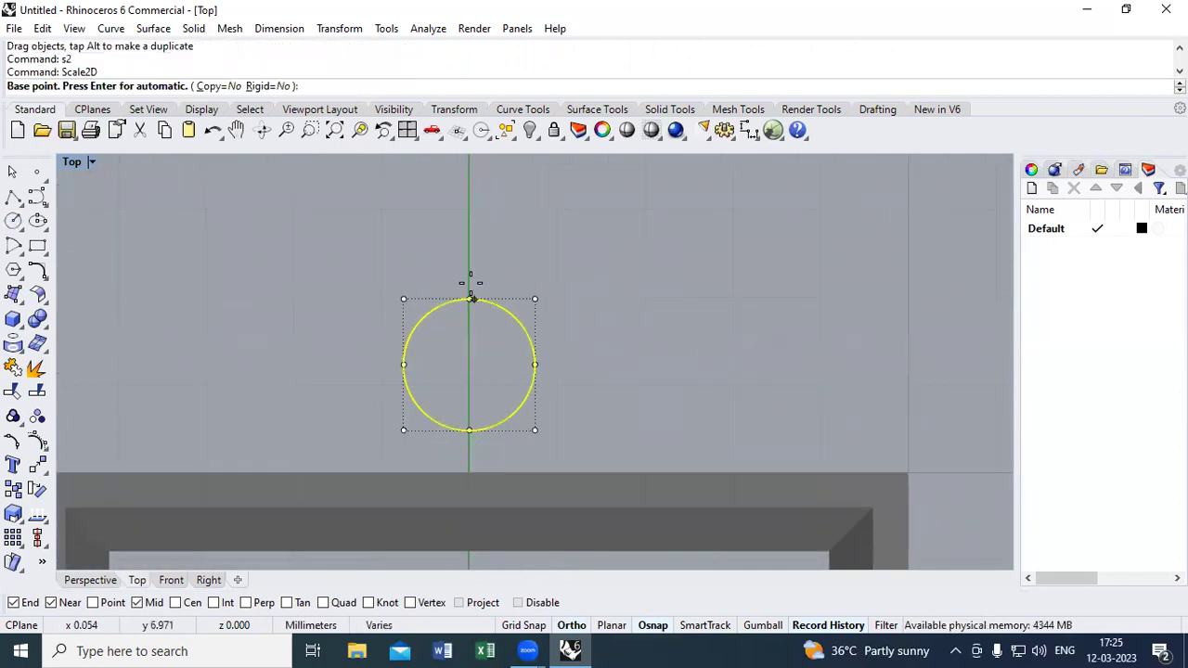
left_click(465, 295)
key("Escape")
right_click(472, 303)
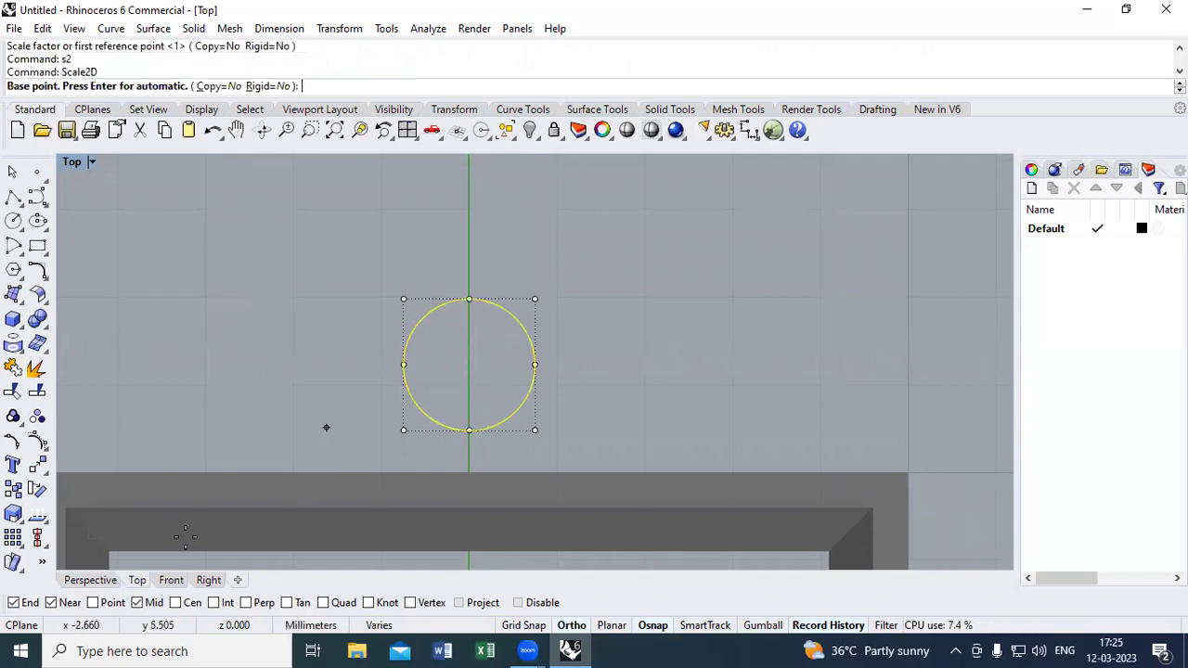
left_click(469, 299)
left_click(734, 295)
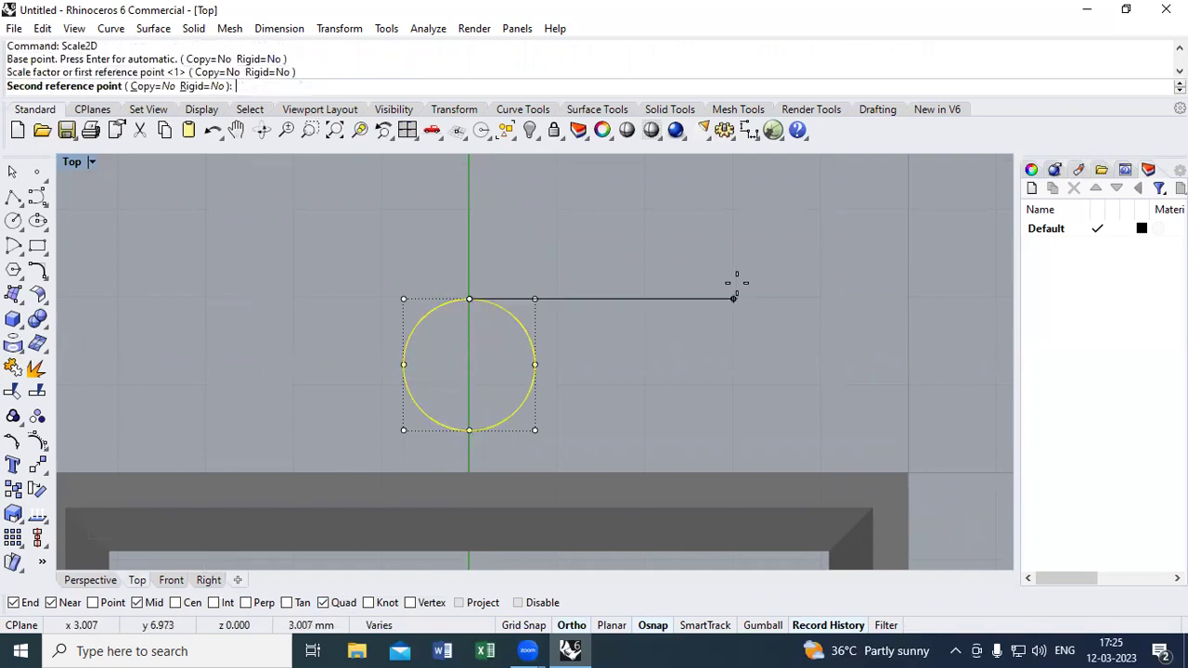
left_click(734, 295)
type("DD")
key("Return")
scroll(572, 314, "down", 6)
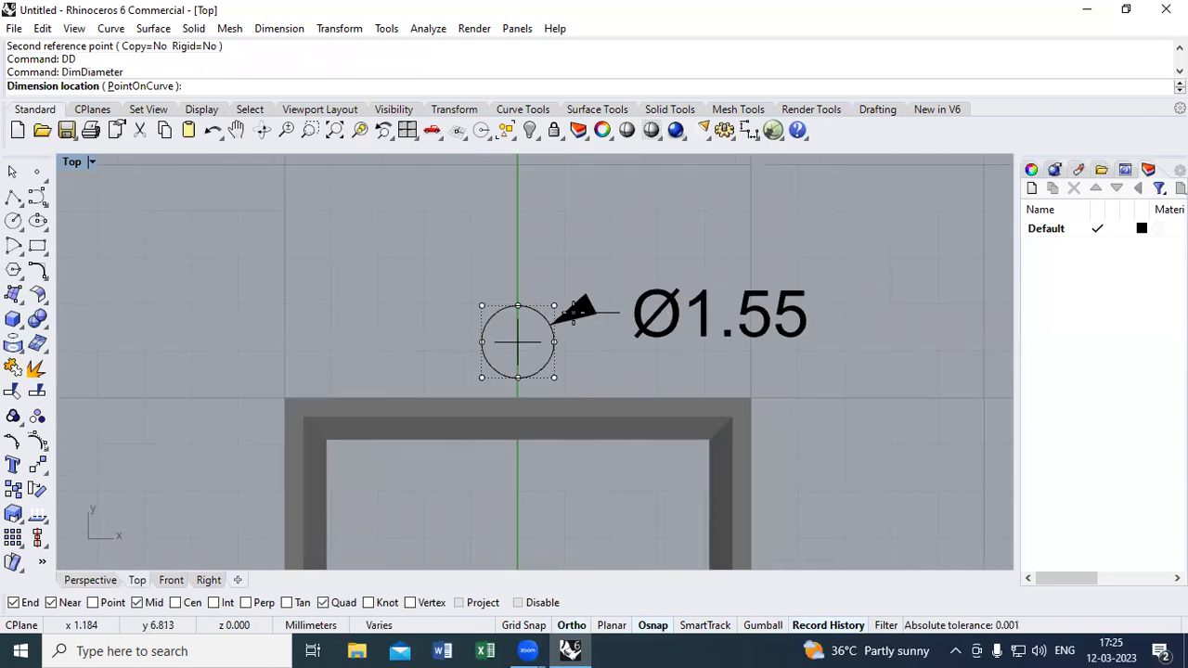
key("Escape")
Offset the circle 0.4 mm inward
scroll(488, 348, "up", 4)
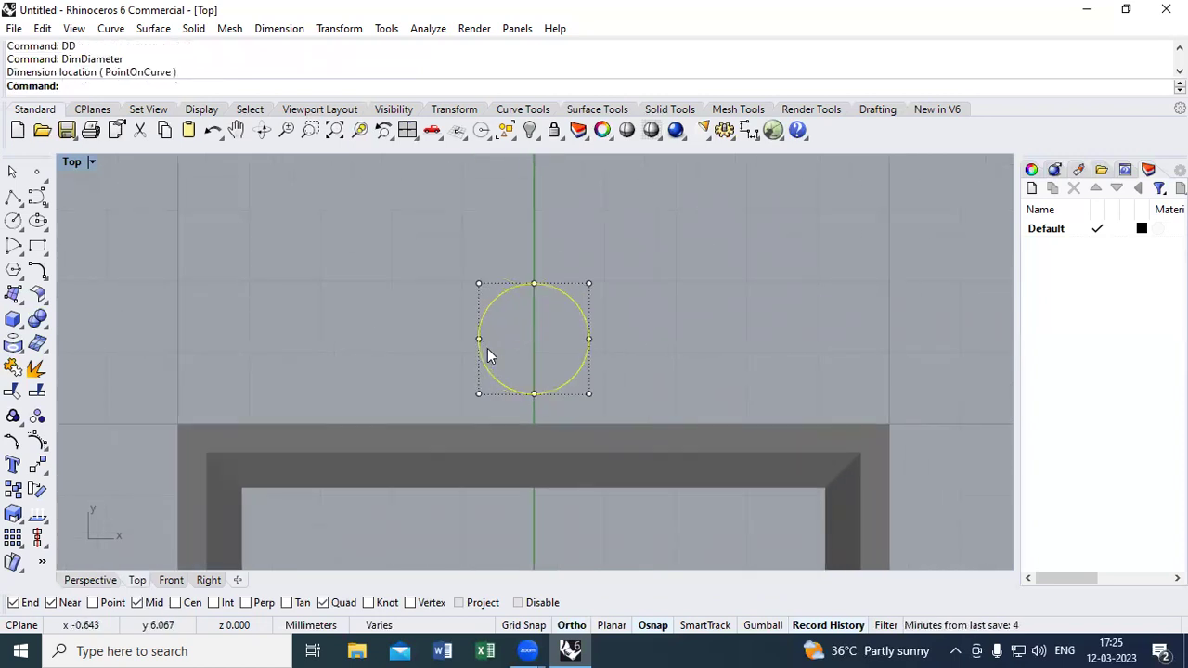
type("Of")
key("Return")
type(".4")
key("Return")
key("Escape")
Extrude both circles 1 mm downward in one direction as a solid ring and delete the source circles
left_click_drag(642, 262, 346, 393)
left_click(407, 130)
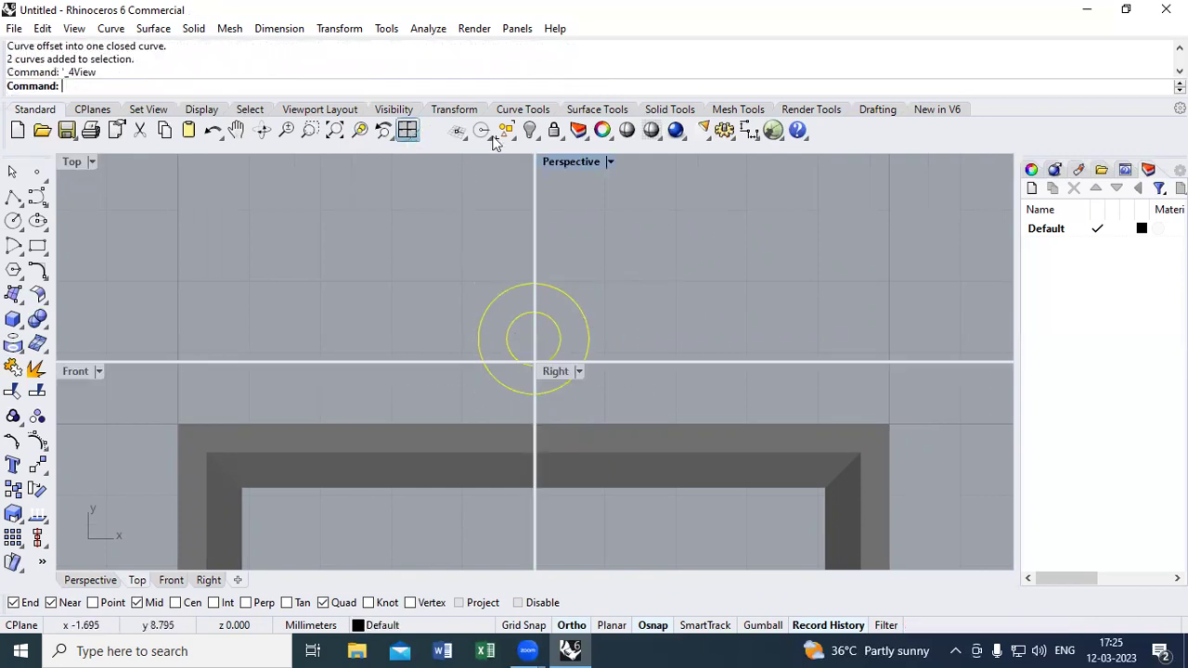
double_click(582, 159)
right_click_drag(612, 306, 785, 315)
left_click_drag(798, 338, 716, 405)
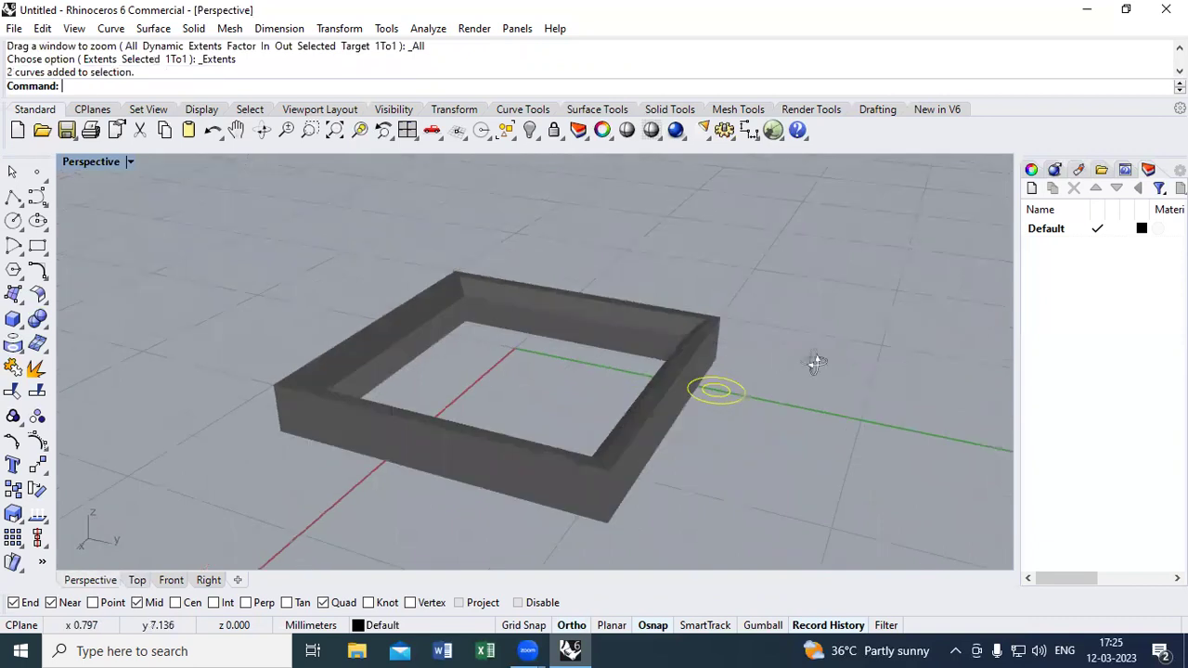
right_click_drag(814, 363, 839, 260)
type("ec")
key("Return")
type("b")
key("Return")
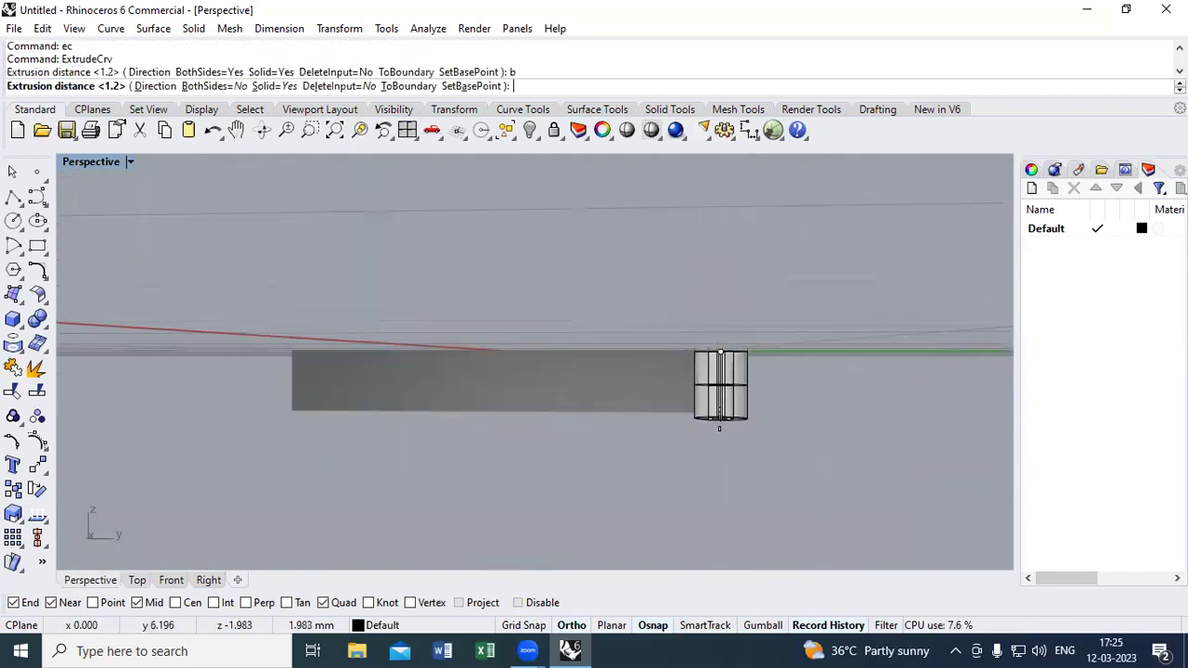
scroll(719, 429, "up", 1)
type("1")
key("Return")
right_click_drag(720, 417, 717, 506)
key("Delete")
Try a 0.35 mm chamfer on the ring's upper inner edge
scroll(324, 294, "down", 5)
right_click_drag(324, 294, 531, 355)
scroll(531, 360, "up", 5)
type("ce")
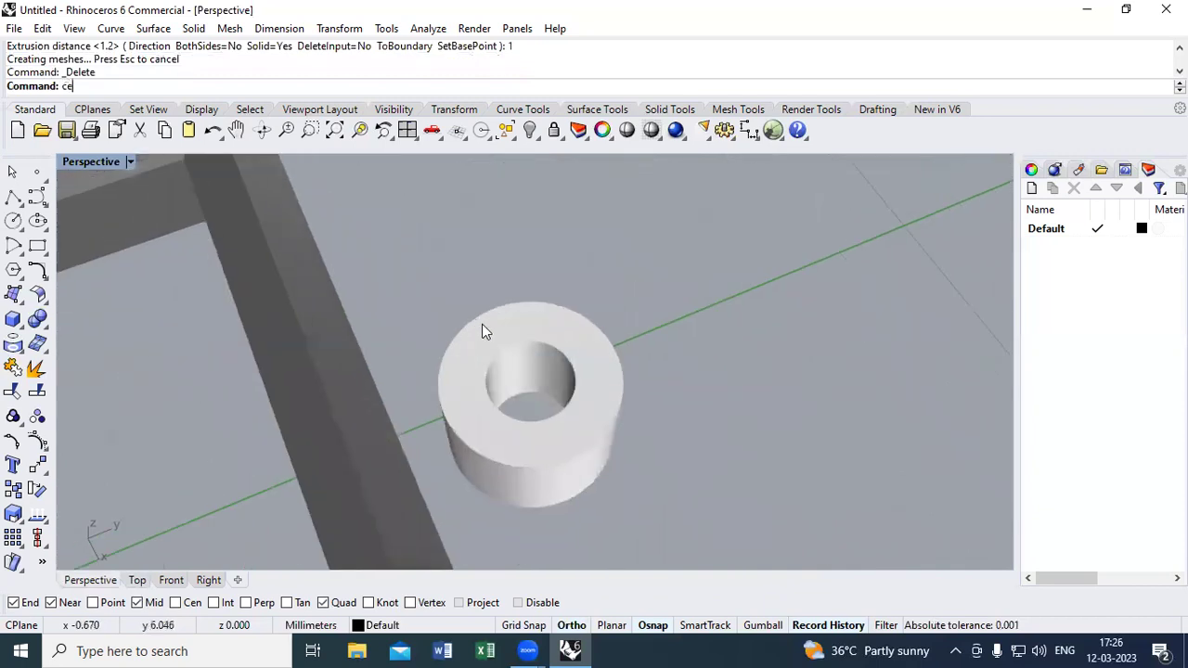
key("Return")
type(".3")
key("Return")
left_click(510, 349)
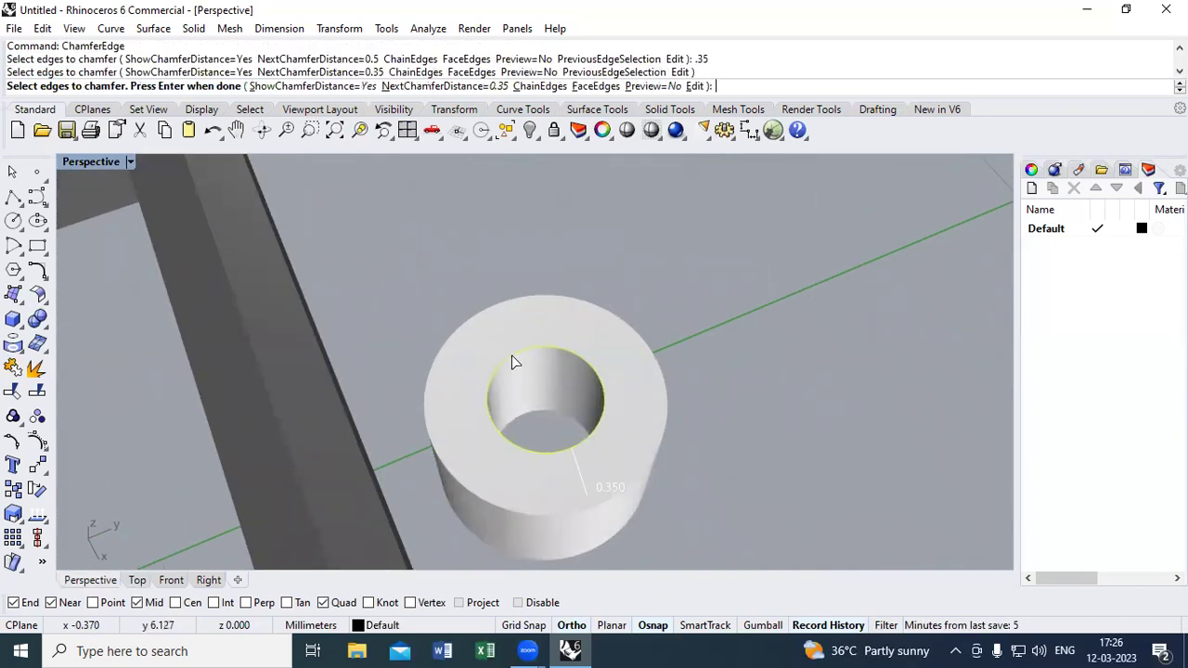
key("Return")
key("Return")
right_click_drag(512, 358, 569, 307)
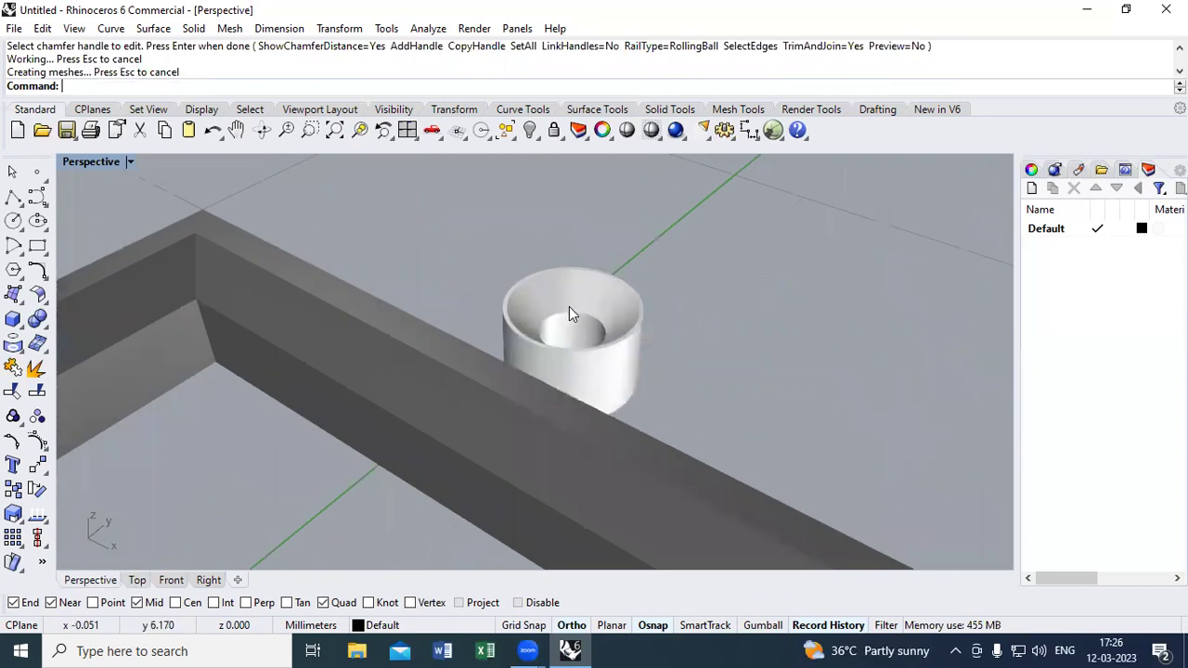
key("ctrl+z")
Chamfer the ring's upper inner edge by 0.3 mm
type("ce")
key("Return")
type(".3")
key("Return")
left_click(554, 291)
key("Return")
key("Return")
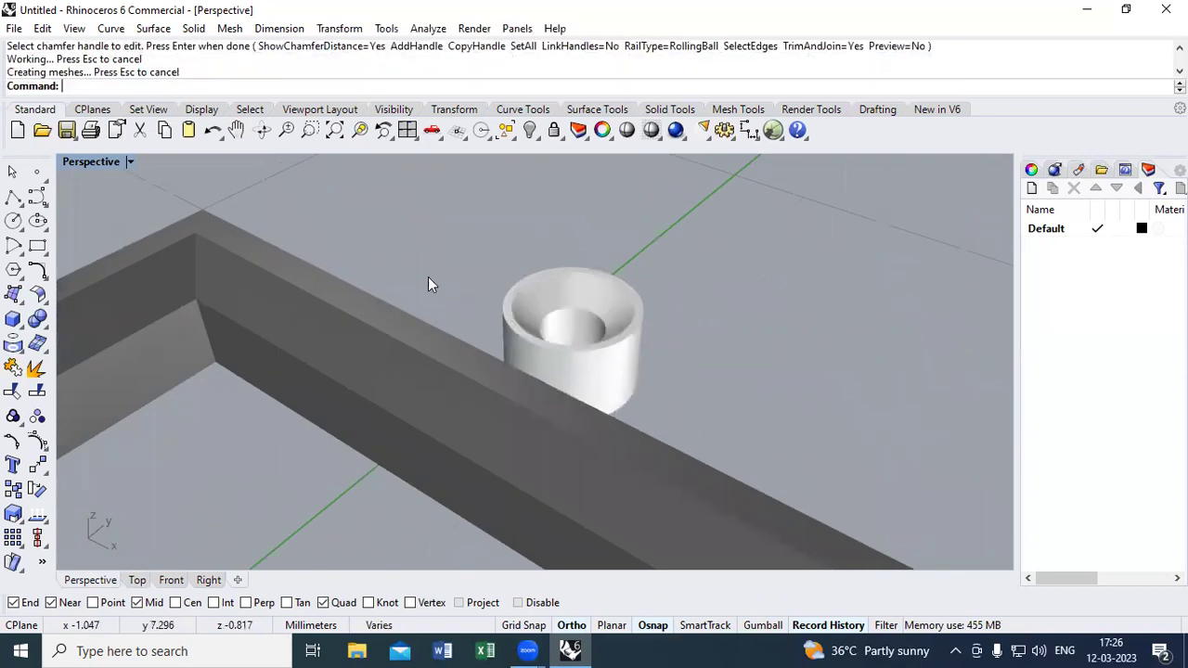
Unlock the locked square frame
scroll(428, 277, "down", 5)
scroll(553, 378, "up", 5)
right_click_drag(565, 365, 534, 240)
left_click(553, 378)
right_click(554, 132)
scroll(568, 307, "down", 6)
Try to rotate the ring 10° in 3D about an axis parallel to the frame side through its frame-facing upper quadrant
left_click(533, 240)
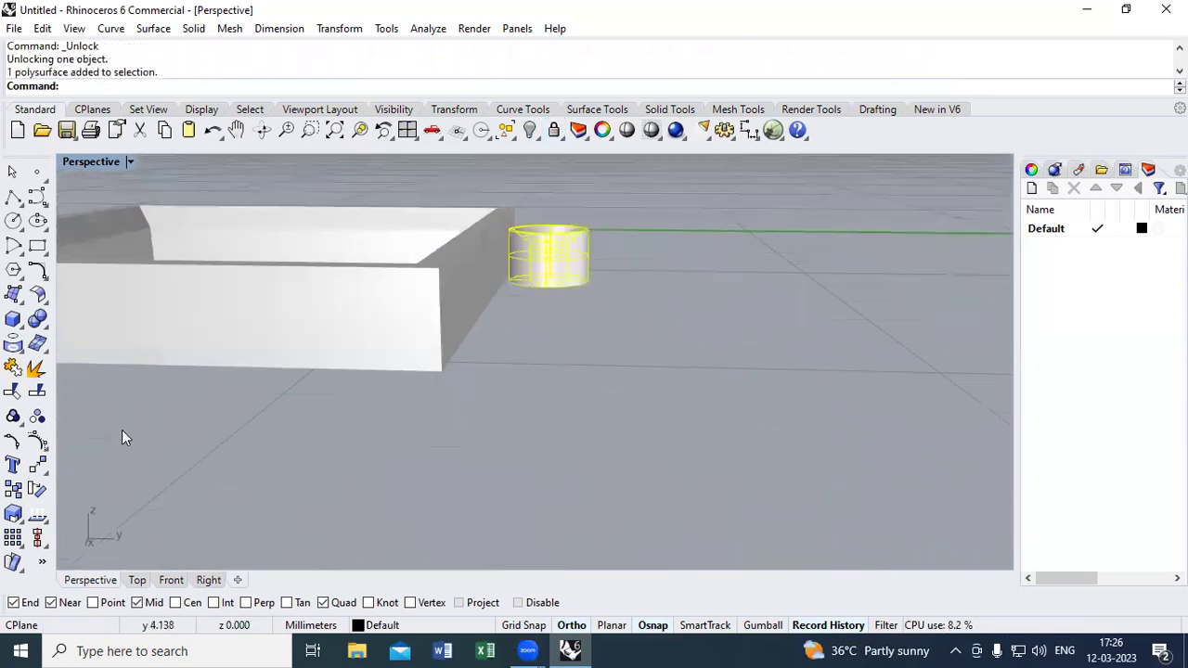
right_click(32, 494)
right_click_drag(526, 186, 528, 246)
left_click(505, 239)
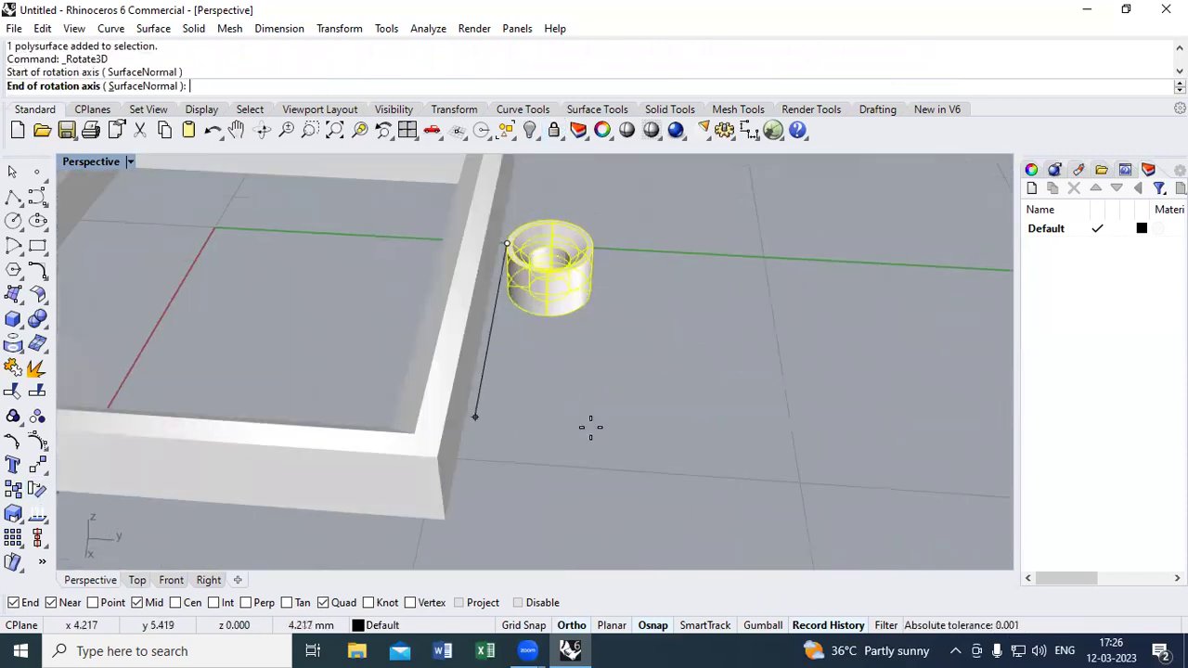
left_click(591, 427)
right_click_drag(748, 367, 755, 314)
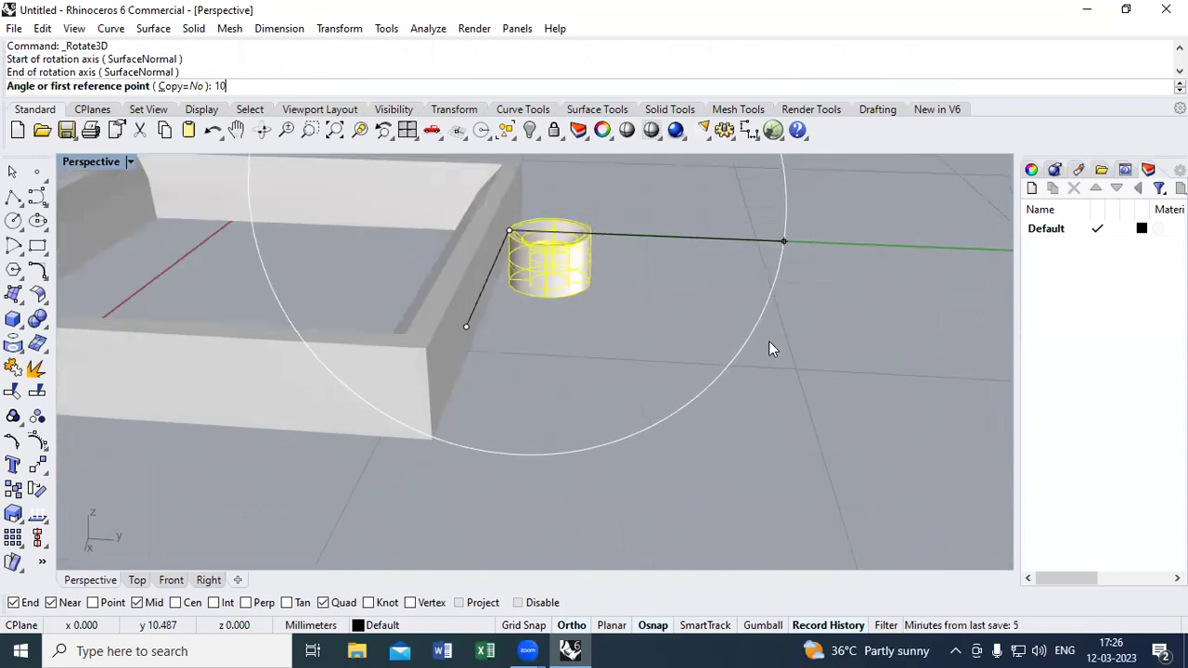
key("Return")
key("ctrl+z")
Rotate the ring 10° in 3D about the reversed axis through its frame-facing upper quadrant, tilting it outward from the frame
right_click(513, 237)
left_click(508, 231)
scroll(529, 314, "down", 4)
left_click(546, 187)
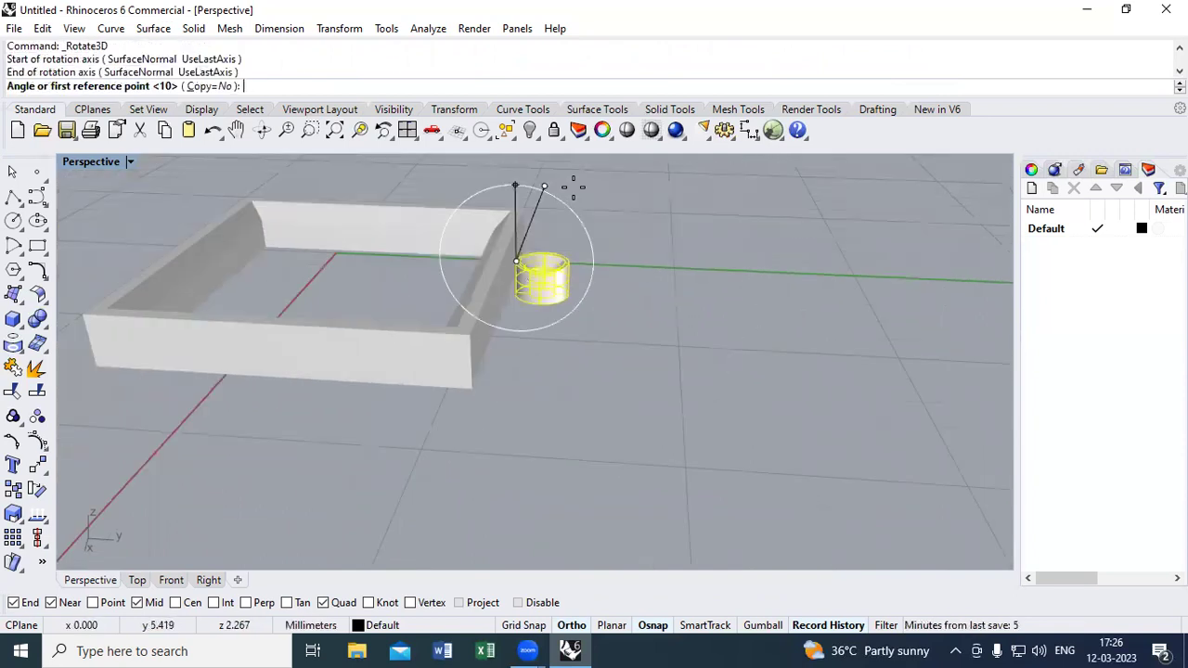
key("Return")
right_click_drag(740, 320, 738, 260)
left_click(641, 266)
Duplicate the frame's upper outer edge as a curve in the Top view
right_click_drag(536, 291, 98, 523)
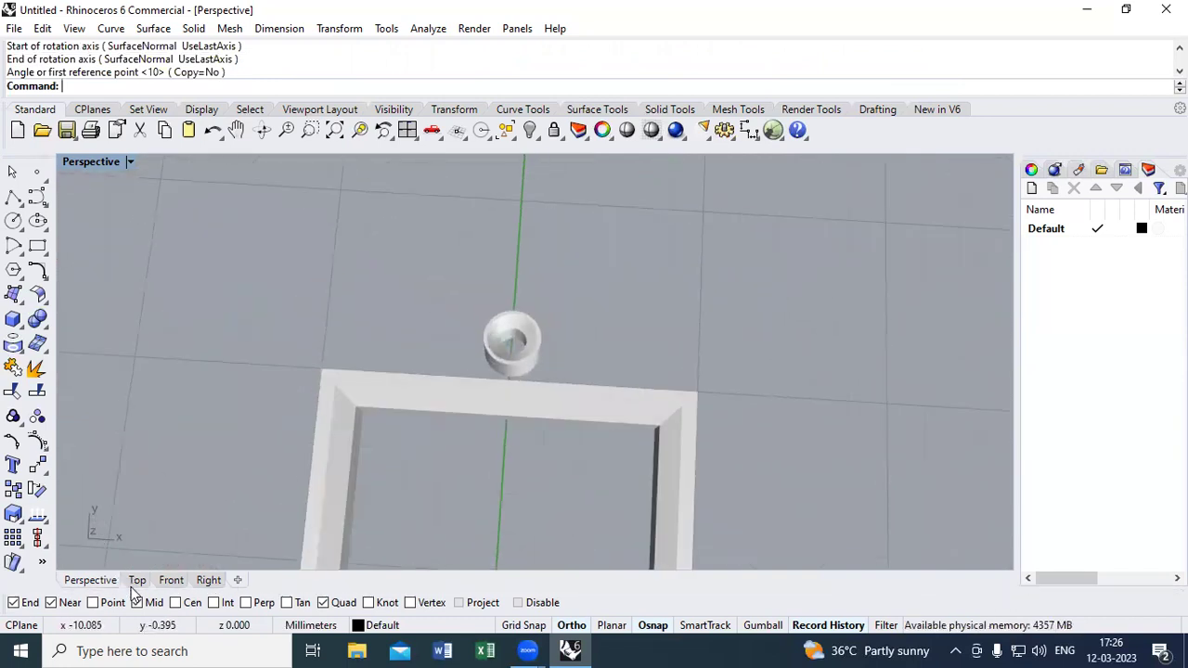
left_click(136, 581)
right_click_drag(498, 479, 484, 507)
scroll(560, 247, "up", 4)
type("de")
key("Return")
left_click(533, 277)
key("Return")
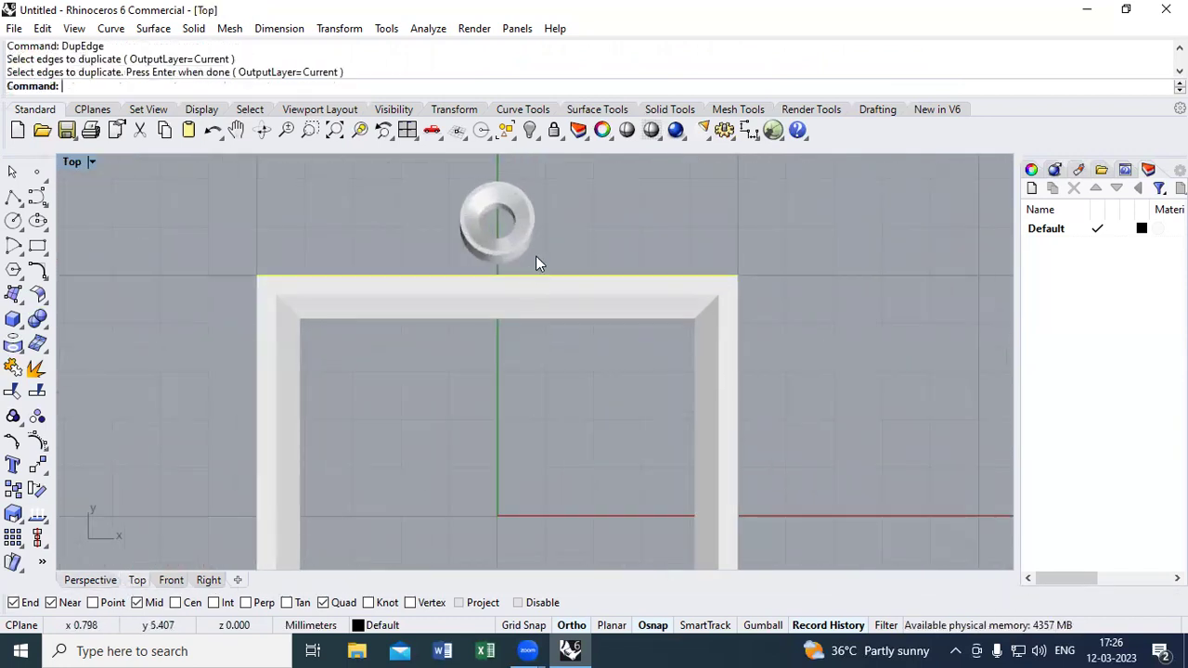
key("Return")
Offset the duplicated edge 0.4 mm outward from the frame and delete the source line
right_click_drag(535, 262, 536, 329)
scroll(538, 325, "up", 2)
type("of")
key("Return")
left_click(542, 303)
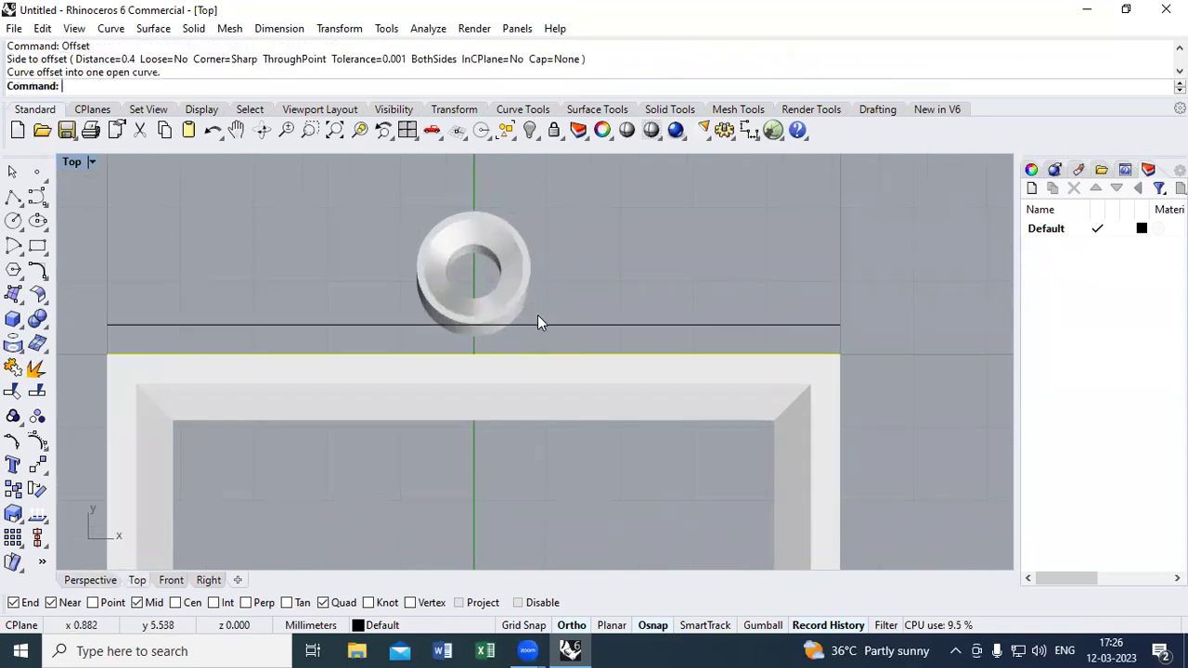
key("Delete")
Move the ring straight down until its lower rim meets the frame's upper outer edge
left_click(504, 310)
scroll(504, 310, "up", 2)
mouse_move(506, 310)
left_mouse_down()
mouse_move(509, 339)
mouse_move(507, 326)
left_mouse_up()
scroll(423, 326, "down", 3)
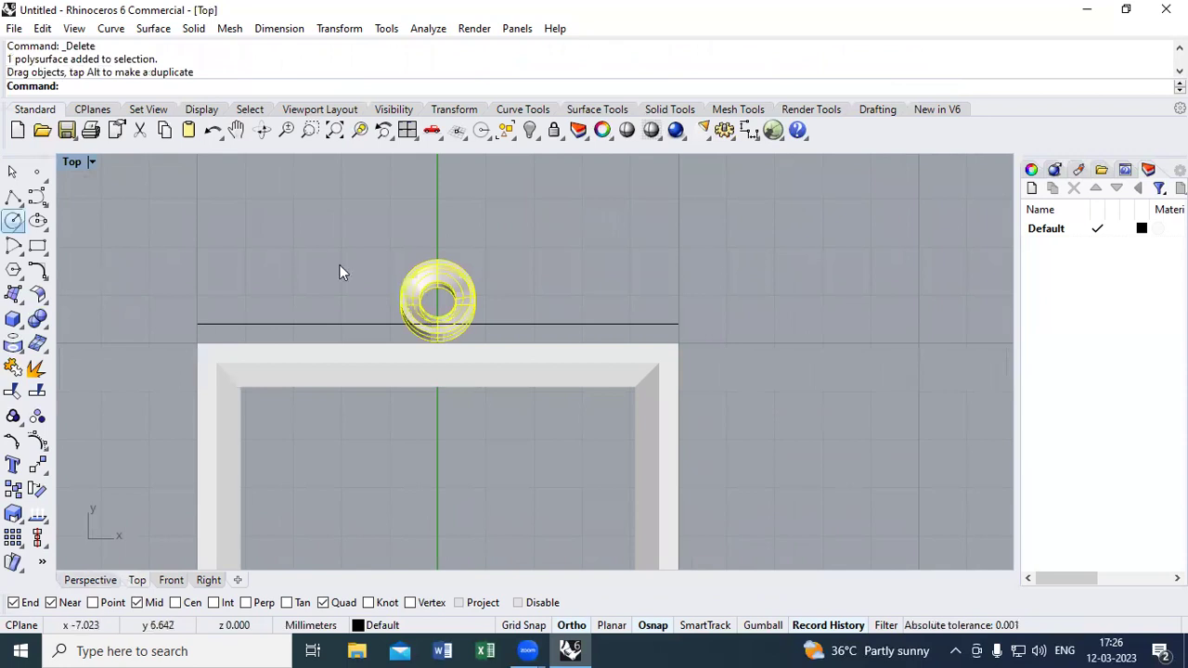
Copy the ring 1.65 mm to the right along the frame's upper edge
scroll(477, 302, "up", 2)
type("c")
key("Return")
left_click(491, 294)
type("1.65")
left_click(647, 292)
key("Return")
Copy the second ring another 1.65 mm to the right
left_click(567, 279)
type("c")
key("Return")
left_click(614, 244)
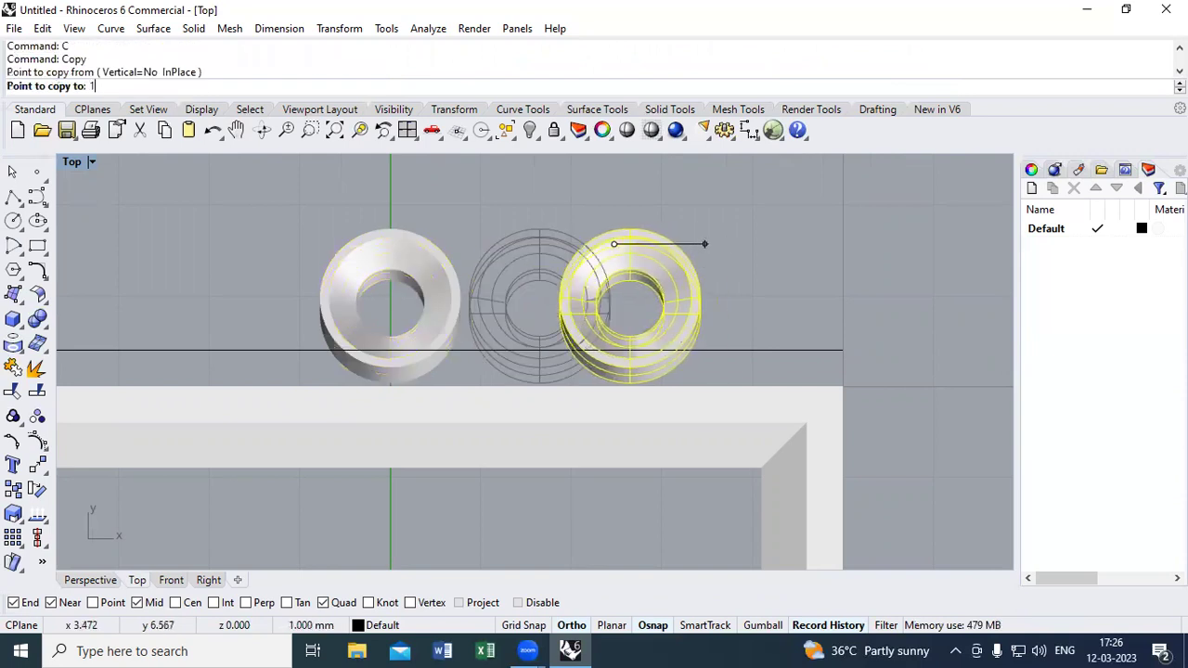
type("1.6")
key("Return")
key("Return")
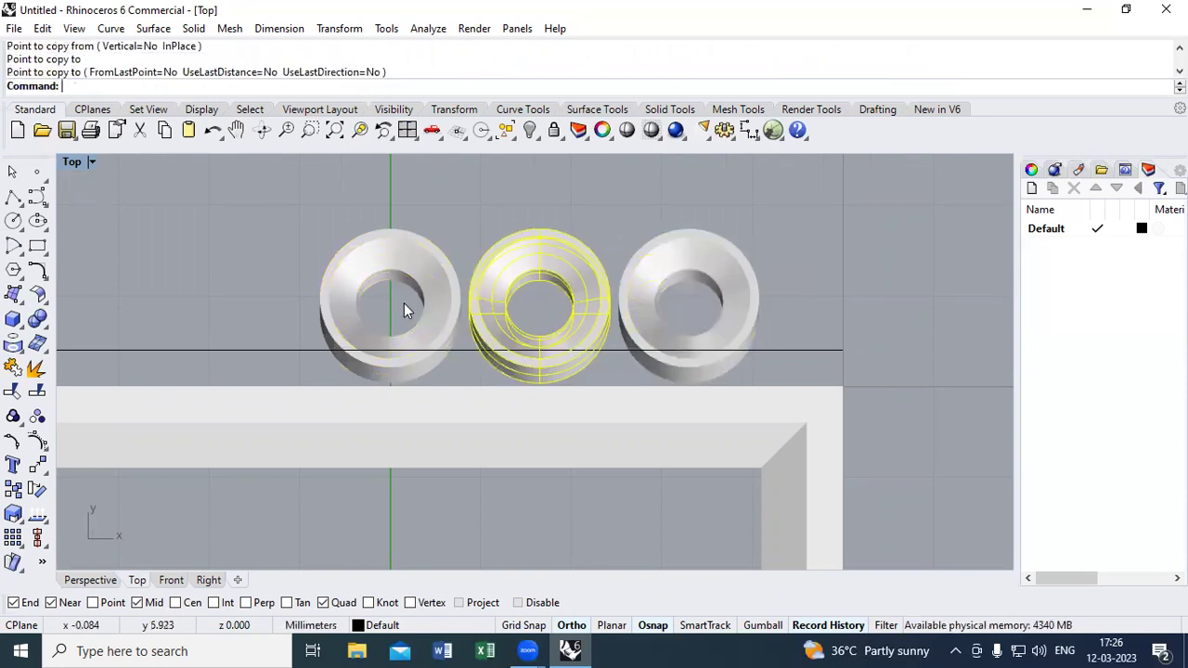
Copy the third ring 1.65 mm to the right, placing a fourth ring at the frame's upper-right corner
scroll(463, 298, "up", 4)
scroll(461, 296, "down", 3)
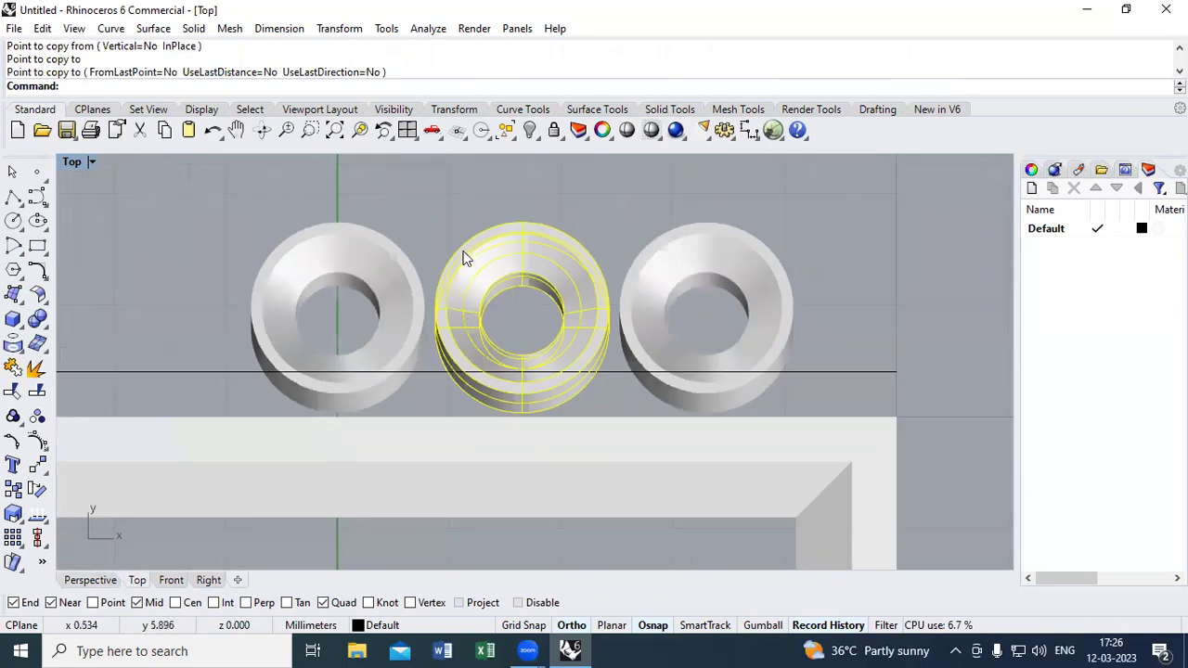
right_click_drag(461, 235, 358, 257)
left_click(501, 260)
type("c")
key("Return")
left_click(483, 208)
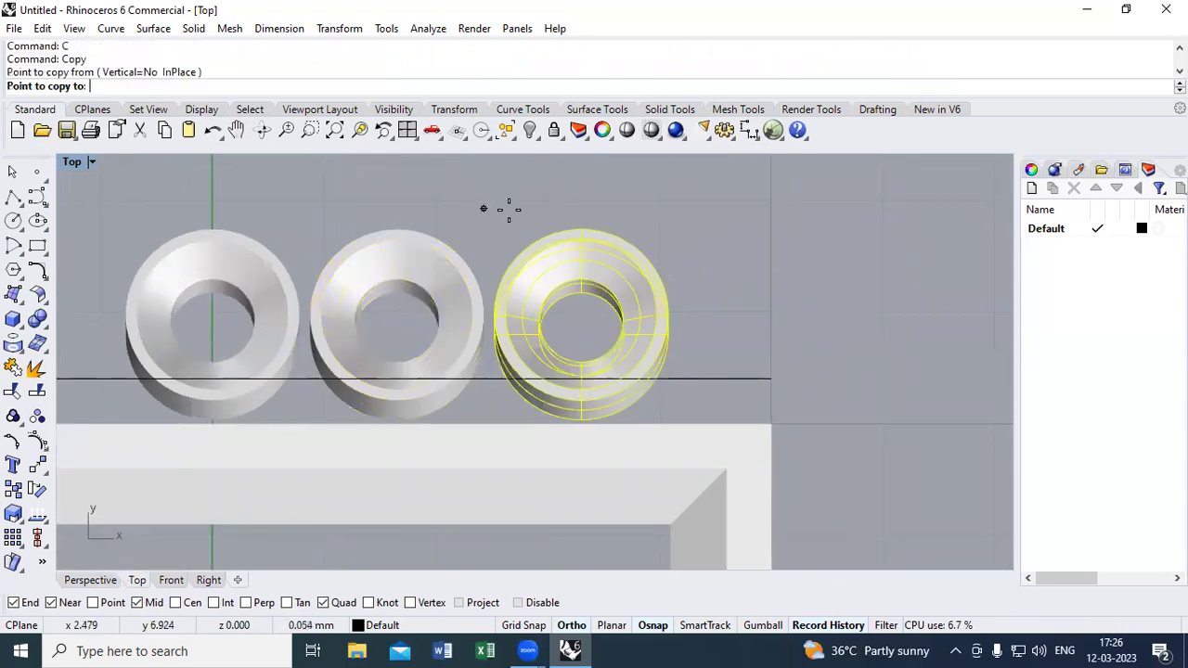
type("1.6")
key("Return")
key("Return")
Mirror the three copied rings across the vertical centre line through the origin and delete the leftmost mirrored ring
left_click_drag(846, 196, 400, 292)
scroll(531, 336, "down", 4)
type("mirror")
key("Return")
type("0")
key("Return")
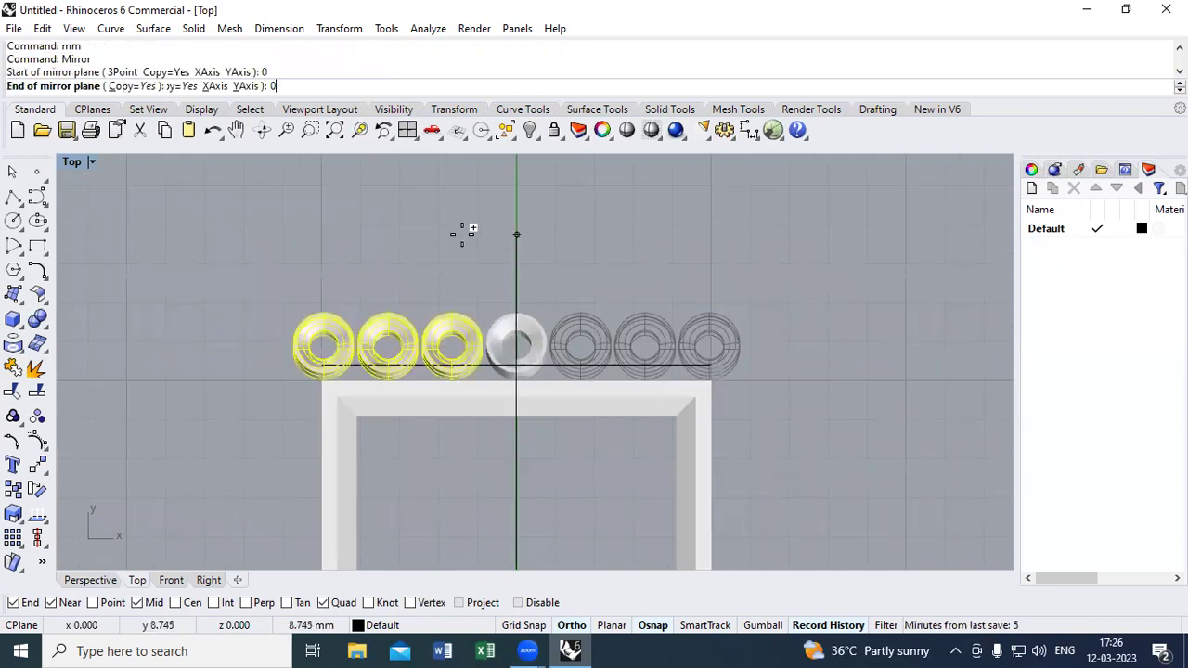
left_click(372, 309)
left_click(324, 342)
key("Delete")
Try a polar array of the six rings about the origin with 3 items over 360°
left_click_drag(351, 283, 754, 390)
type("arraypolar")
key("Return")
type("0")
key("Return")
key("Return")
key("Return")
key("Return")
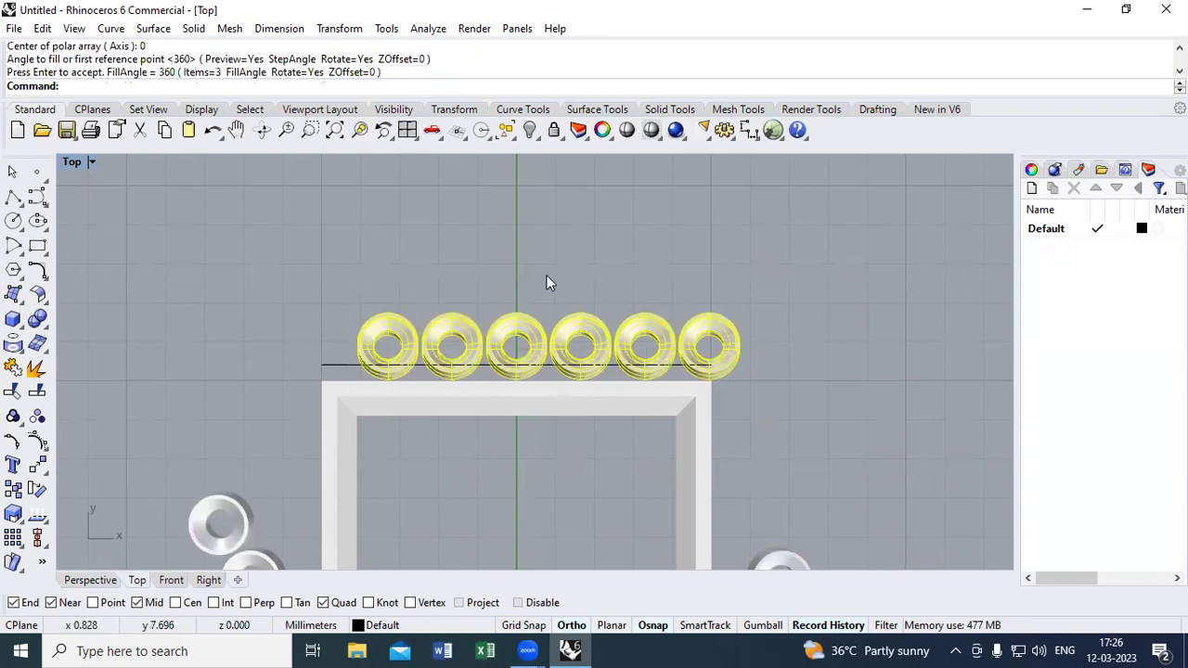
scroll(548, 316, "down", 4)
scroll(545, 327, "up", 4)
key("ctrl+z")
Polar array the six rings about the origin with 4 items over 360°
type("ar")
key("Return")
type("20")
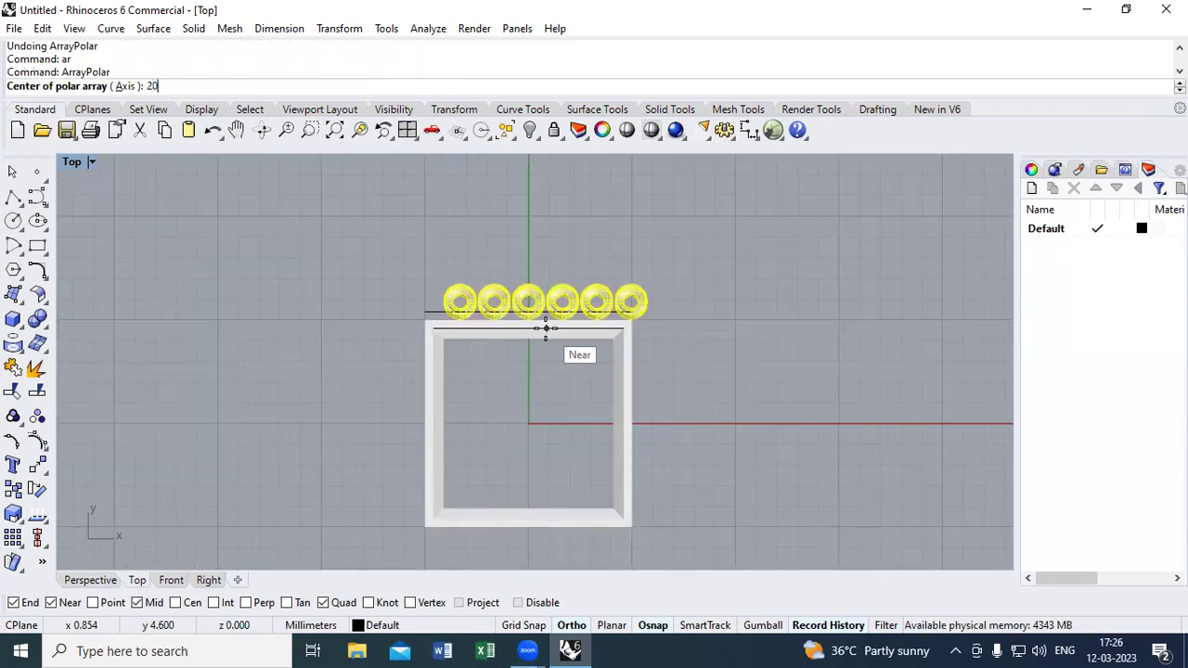
key("Return")
type("4")
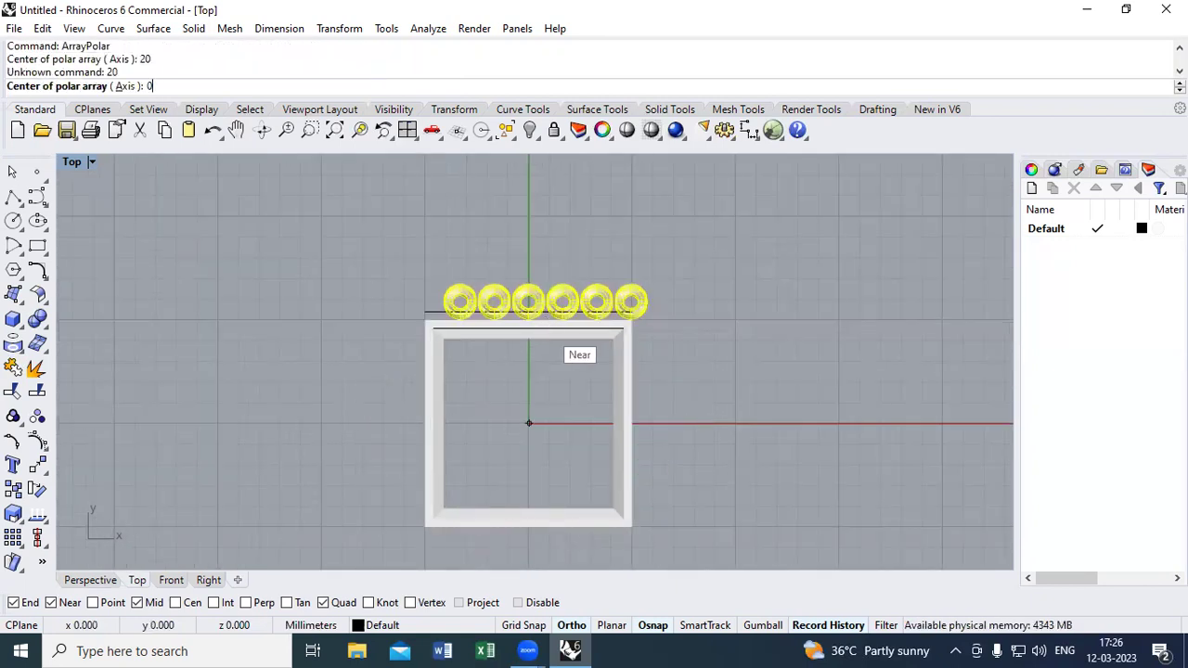
key("Return")
type("4")
key("Return")
key("Return")
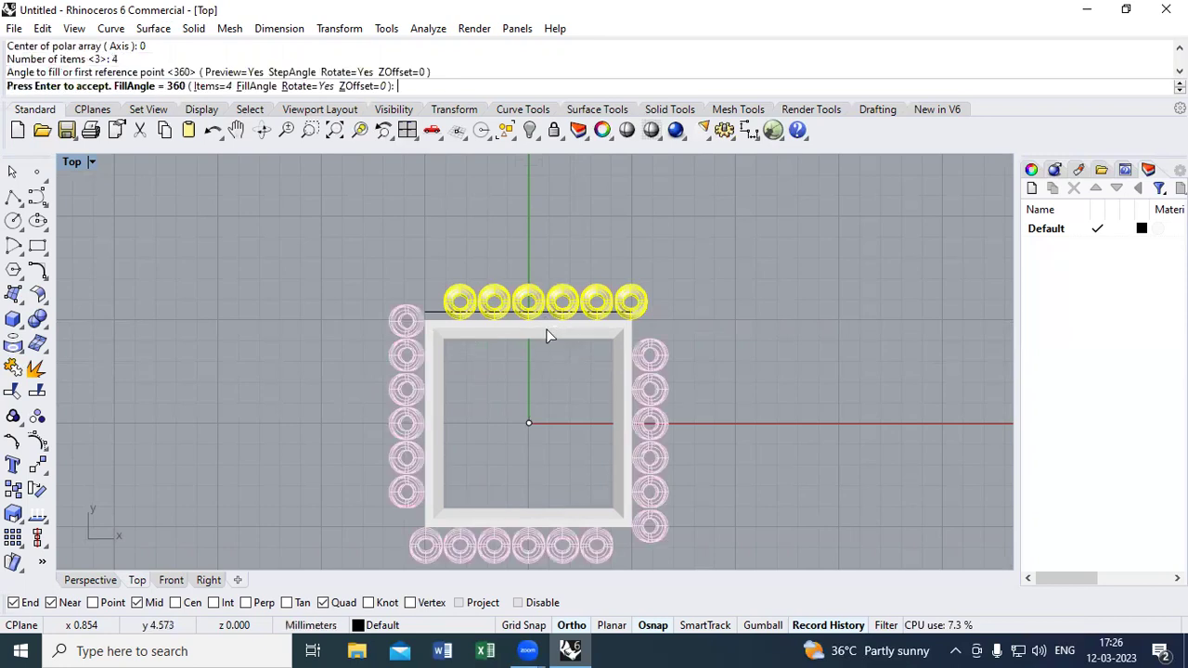
key("Return")
scroll(604, 329, "up", 3)
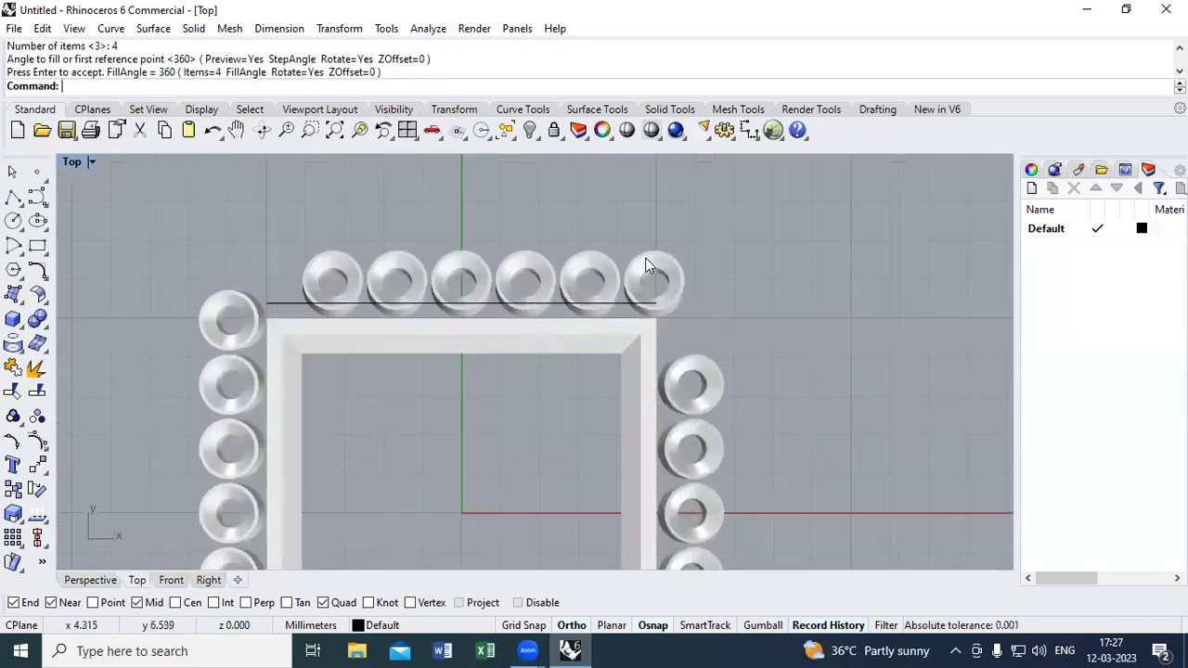
Try to mirror the upper row's rightmost ring across the vertical centre line through the origin
left_click(637, 261)
type("mirror")
key("Return")
left_click(463, 232)
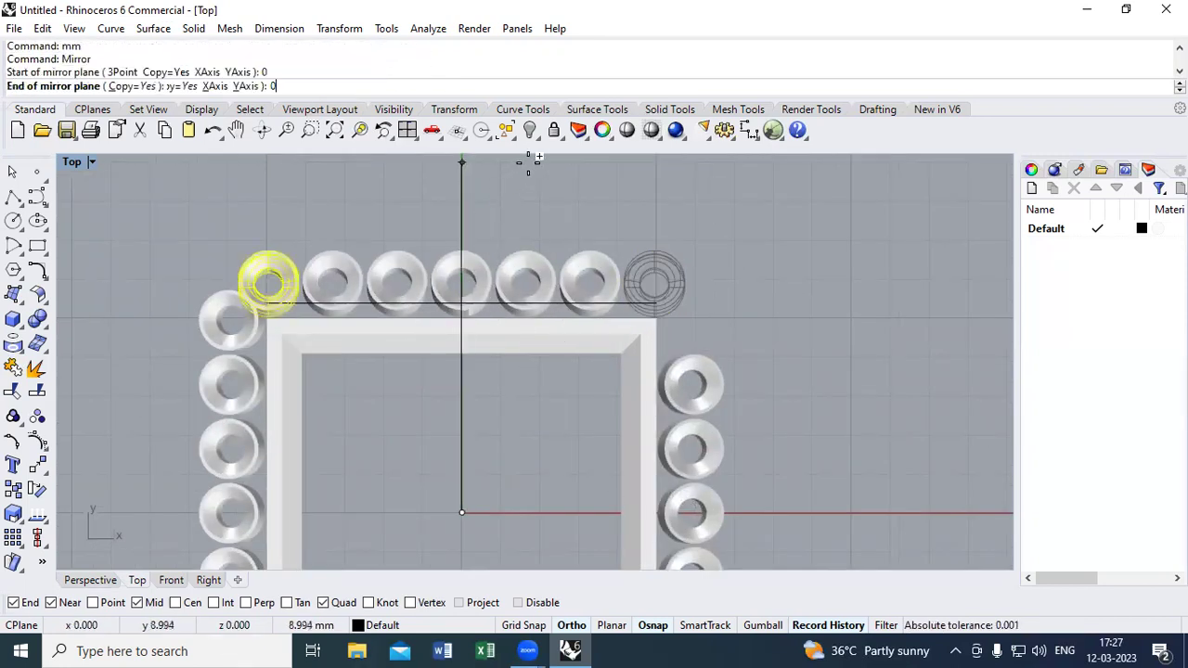
left_click(556, 172)
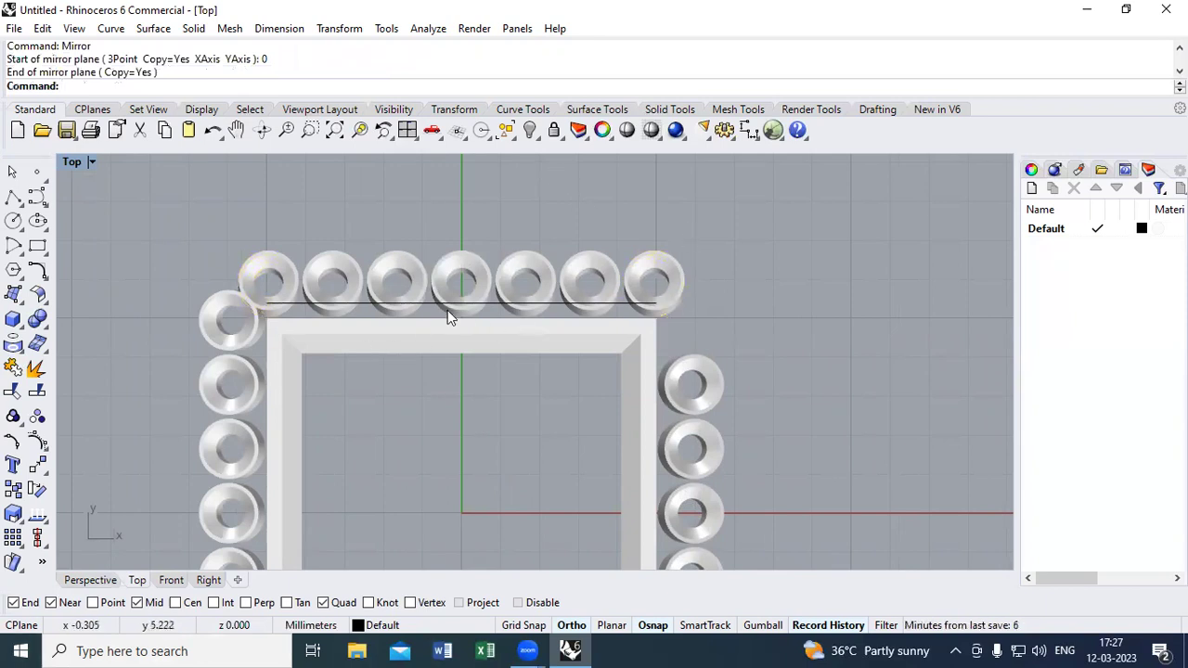
key("ctrl+z")
Move the four rightmost rings of the upper row to the right until the first one clears the vertical centre line
scroll(452, 271, "up", 3)
left_click_drag(796, 203, 575, 298)
scroll(410, 263, "down", 3)
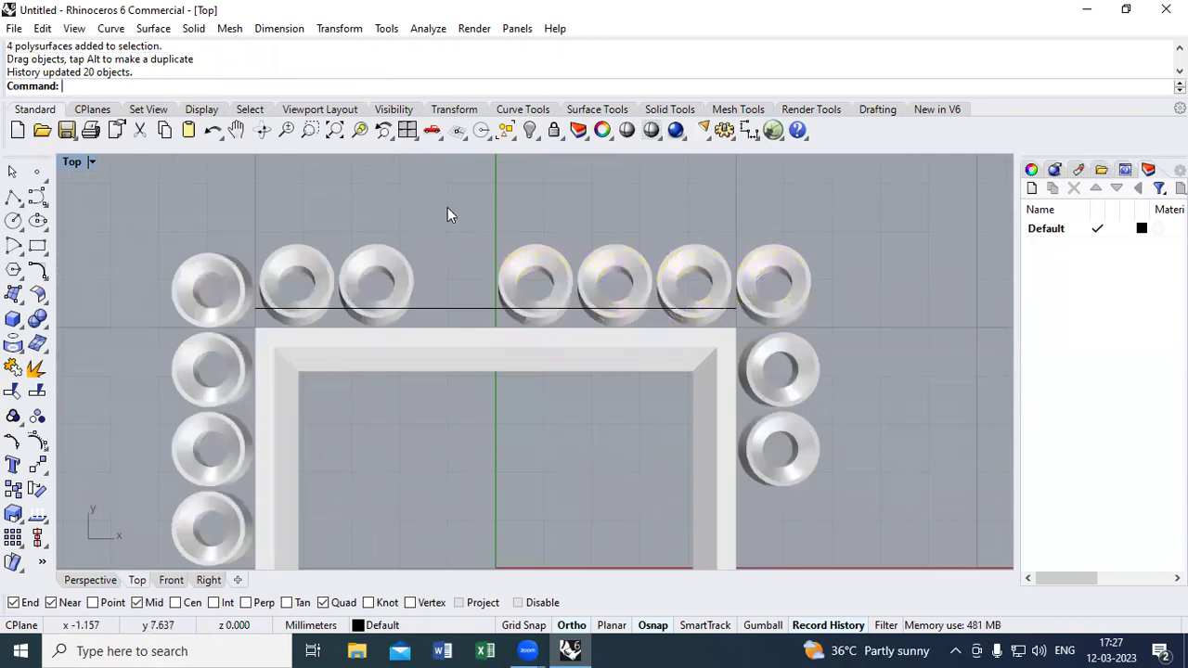
Delete all other rings around the frame, keeping only the four right-hand rings of the upper row
scroll(448, 208, "down", 6)
left_click_drag(272, 212, 442, 362)
scroll(402, 287, "down", 4)
key("Delete")
left_click_drag(274, 307, 395, 429)
key("Delete")
left_click_drag(256, 360, 604, 501)
key("Delete")
scroll(506, 301, "up", 4)
left_click(586, 309)
key("Delete")
left_click(587, 316)
key("Delete")
Mirror the four remaining rings across the vertical centre line through the origin
left_click_drag(429, 184, 744, 386)
scroll(358, 267, "up", 2)
left_click(513, 246, "shift")
scroll(490, 340, "up", 2)
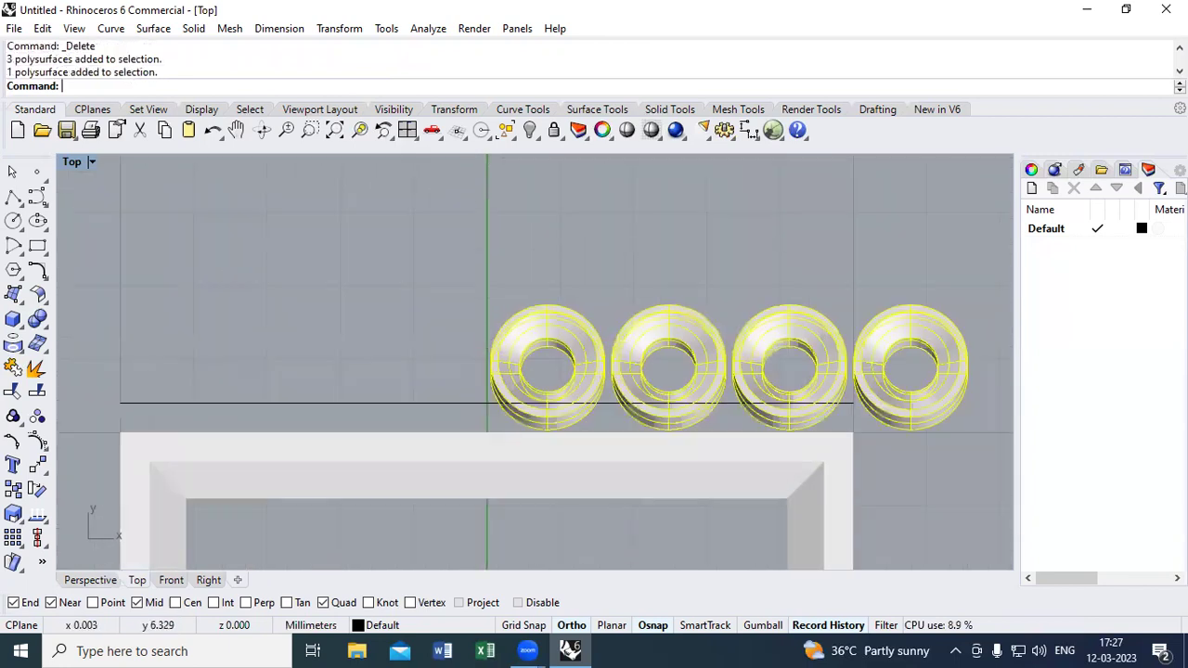
type("mm")
key("Return")
scroll(490, 339, "up", 2)
left_click(484, 294)
left_click(469, 268)
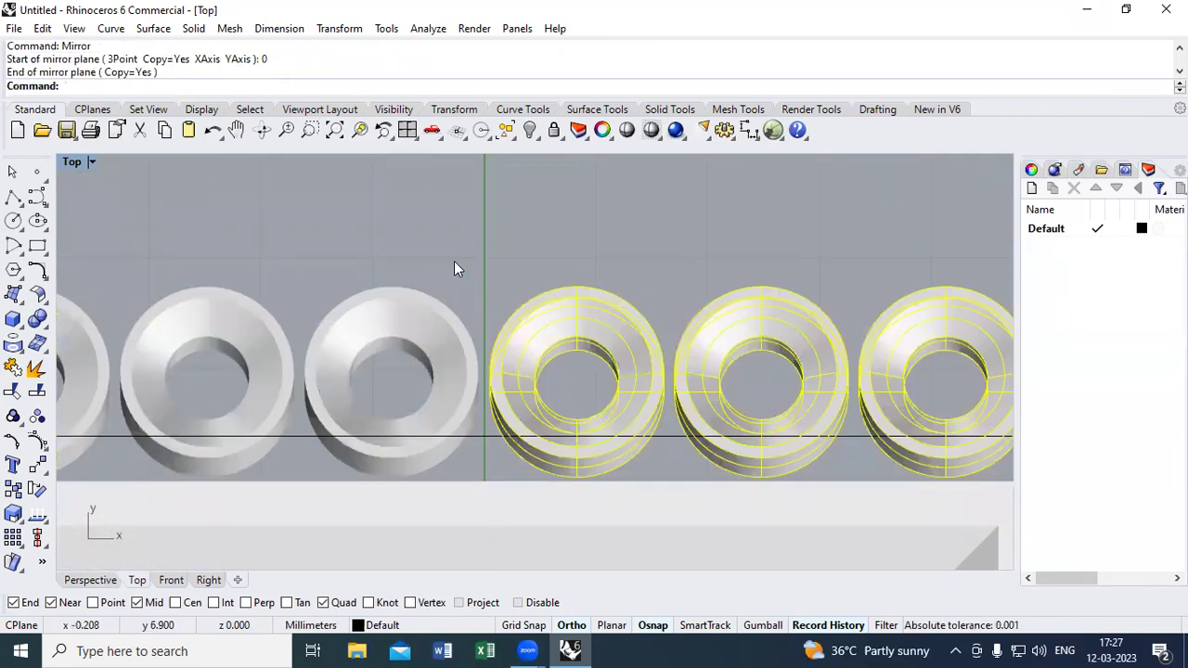
Delete the leftmost ring of the upper row, beyond the frame's left corner
scroll(358, 287, "down", 4)
left_click(237, 304)
scroll(529, 316, "up", 2)
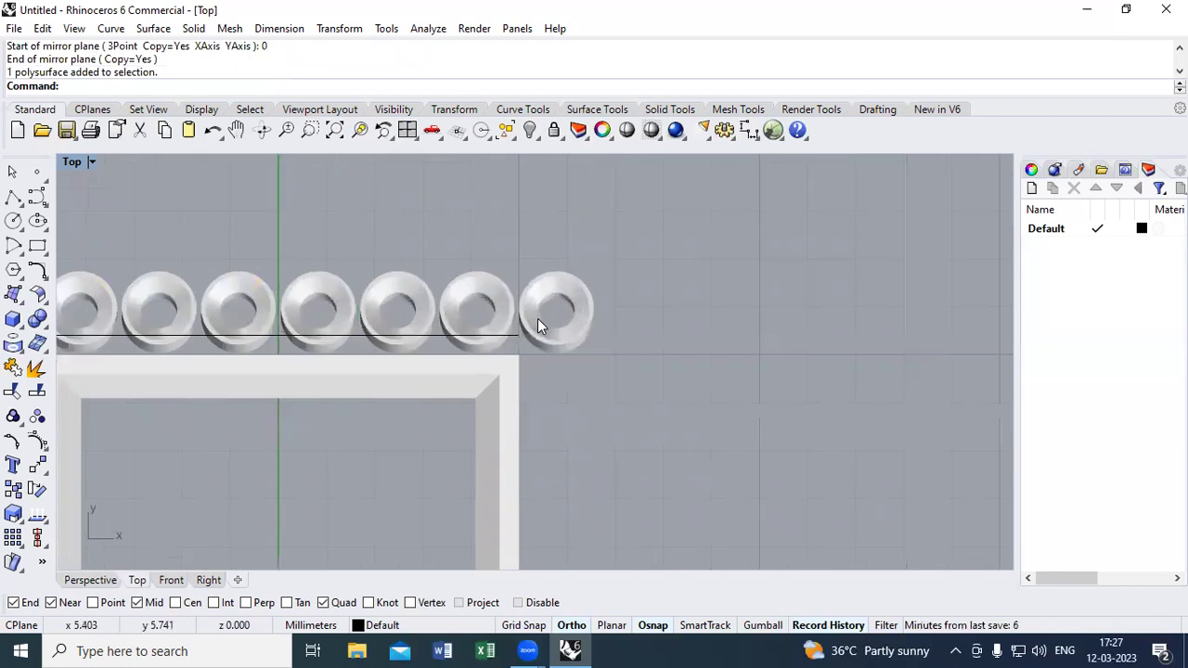
key("Delete")
Polar array the upper row's six rings along the frame edge around the origin with 4 items over 360 degrees, excluding the corner ring
scroll(585, 306, "down", 3)
left_click_drag(307, 320, 318, 318)
type("ar")
key("Return")
type("0")
key("Return")
key("Return")
key("Return")
key("Return")
key("Escape")
Rotate the upper right corner ring in 3D about an axis through its base so that it tilts diagonally outward from the corner
scroll(711, 324, "up", 3)
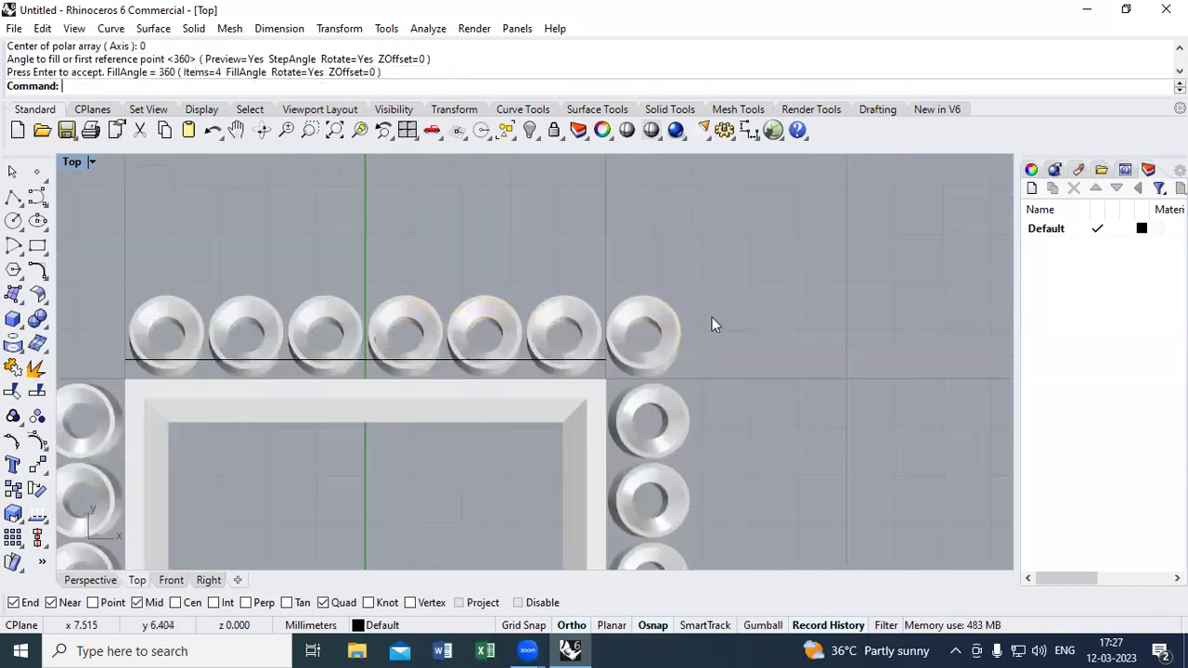
left_click(533, 396)
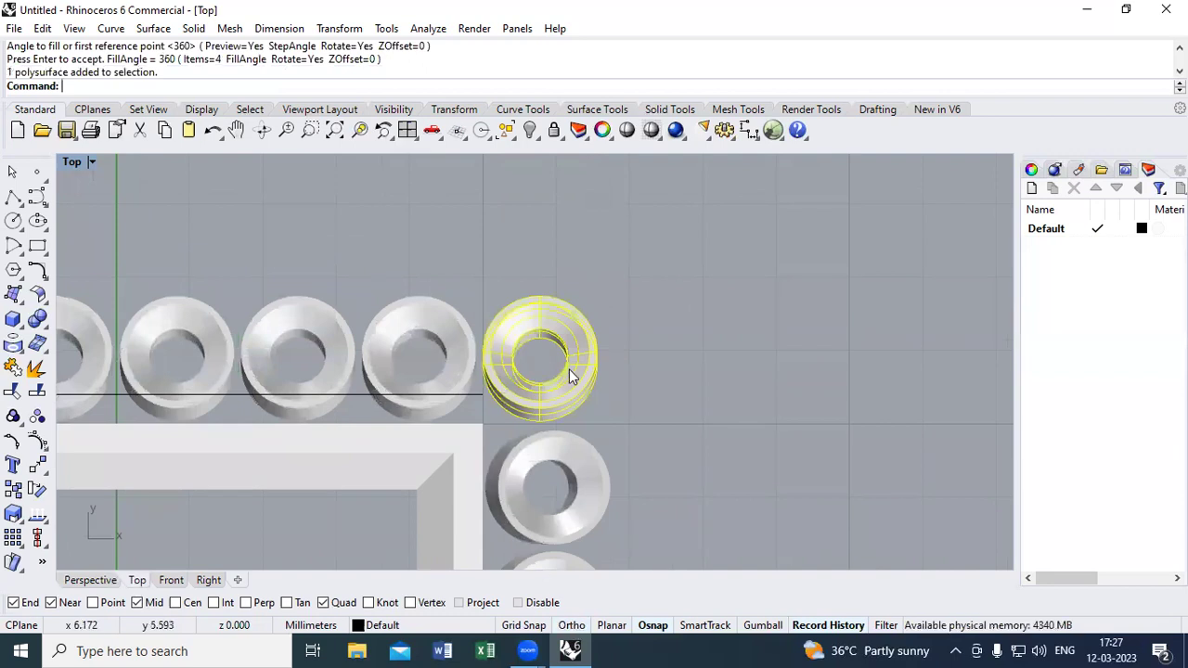
left_click(408, 131)
key("ctrl+shift+e")
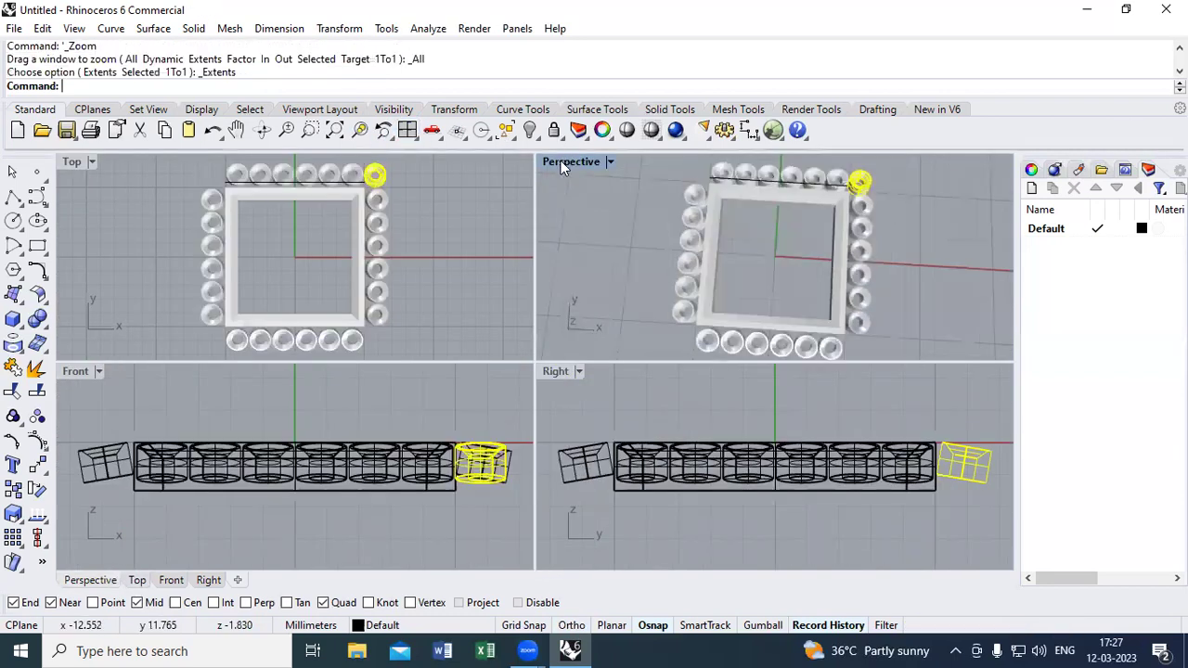
double_click(561, 161)
scroll(363, 247, "down", 2)
right_click_drag(364, 247, 589, 454)
scroll(589, 454, "up", 4)
key("Escape")
scroll(531, 350, "up", 4)
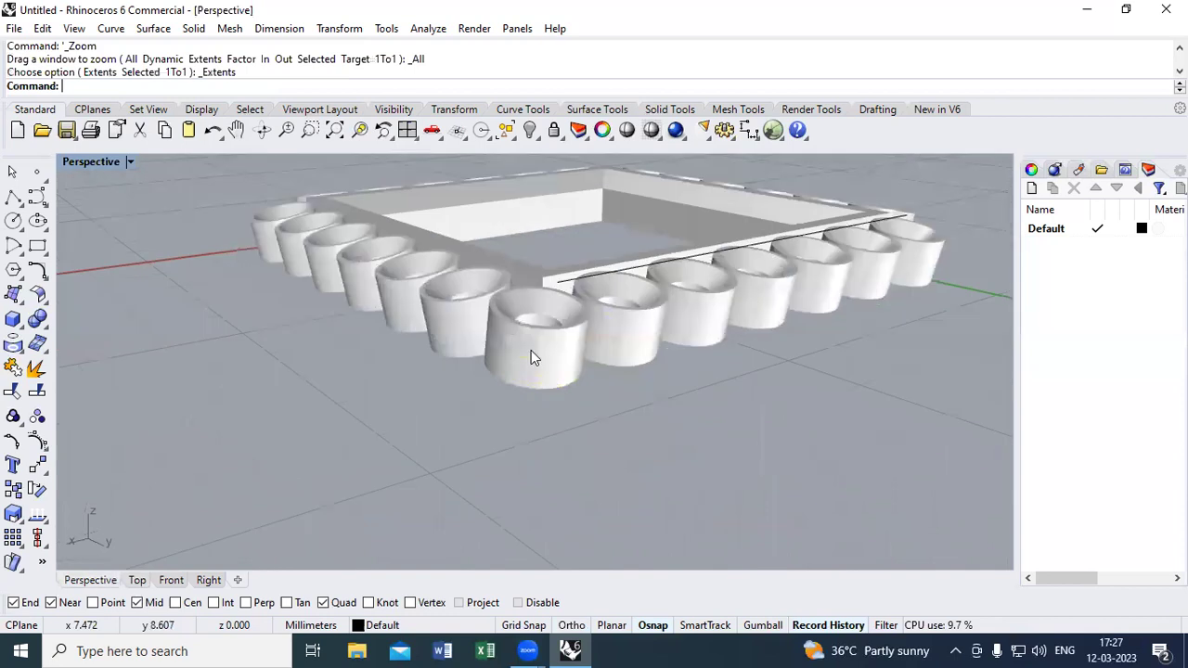
left_click(531, 350)
right_click(37, 489)
scroll(578, 363, "up", 1)
scroll(538, 378, "up", 4)
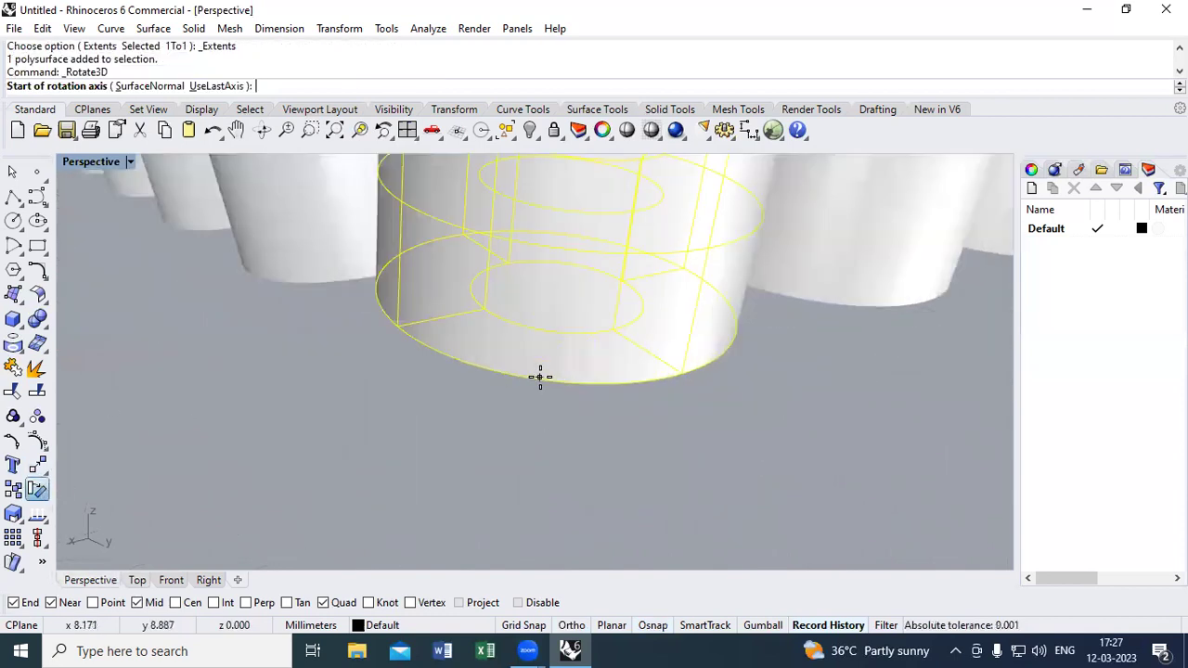
left_click(540, 380)
left_click(547, 331)
scroll(522, 498, "down", 8)
right_click_drag(637, 406, 743, 400)
left_click(754, 392)
left_click(789, 369)
right_click_drag(809, 429, 817, 492)
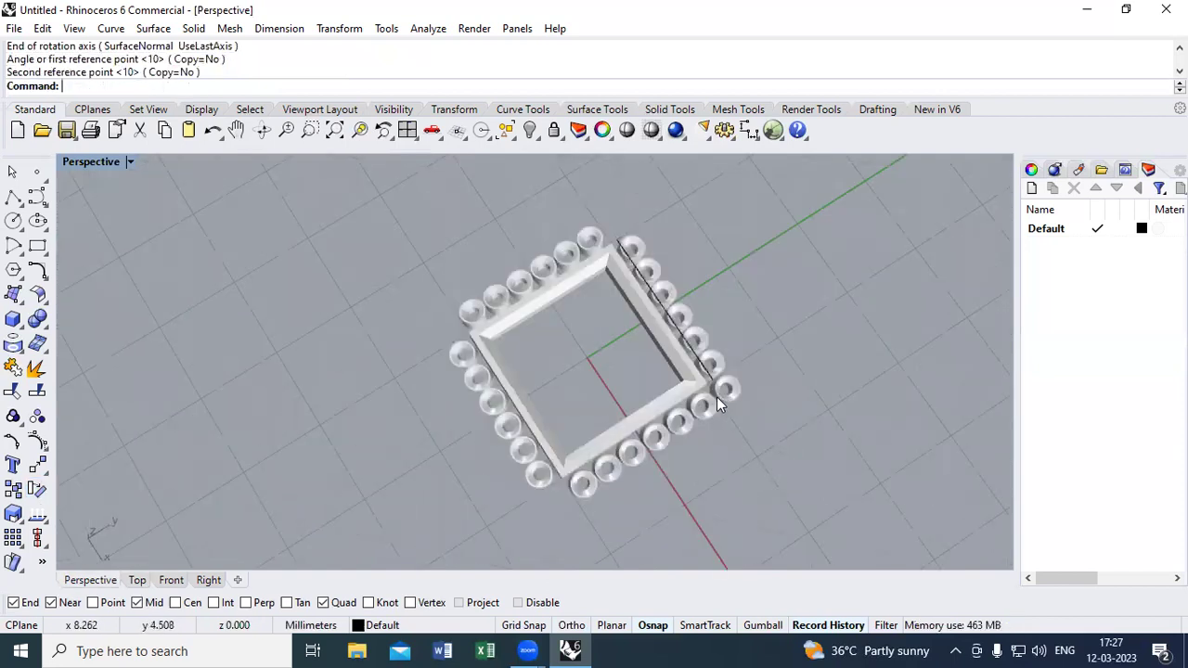
Polar array the tilted corner ring around the origin with 4 items over 360 degrees
scroll(724, 397, "up", 4)
left_click(712, 397)
type("ar")
key("Return")
type("0")
key("Return")
key("Return")
key("Return")
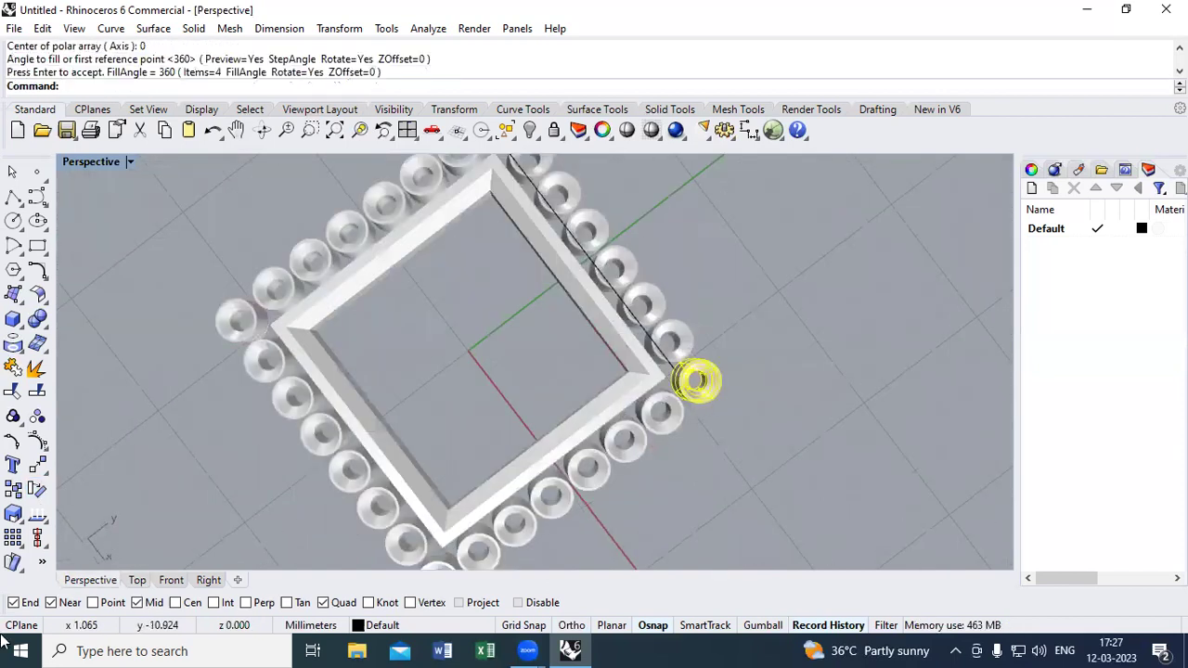
Draw a horizontal guide line about 3.6 mm long from the top of the ring beside the upper right corner ring, extending past the corner
left_click(135, 582)
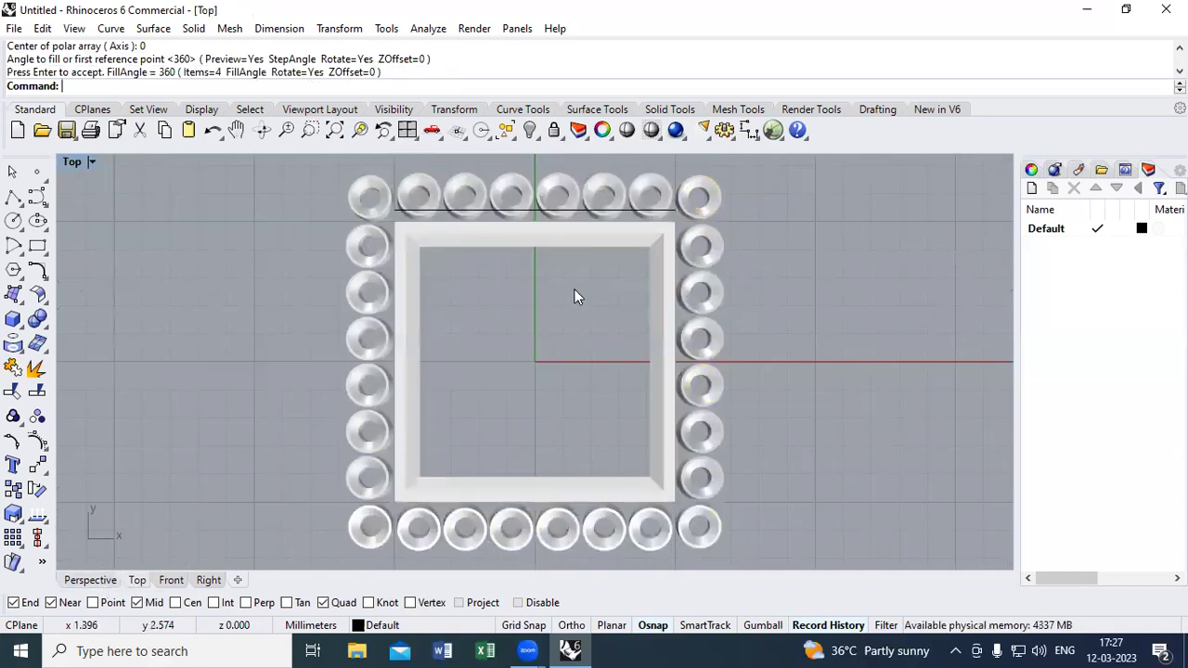
scroll(609, 278, "up", 5)
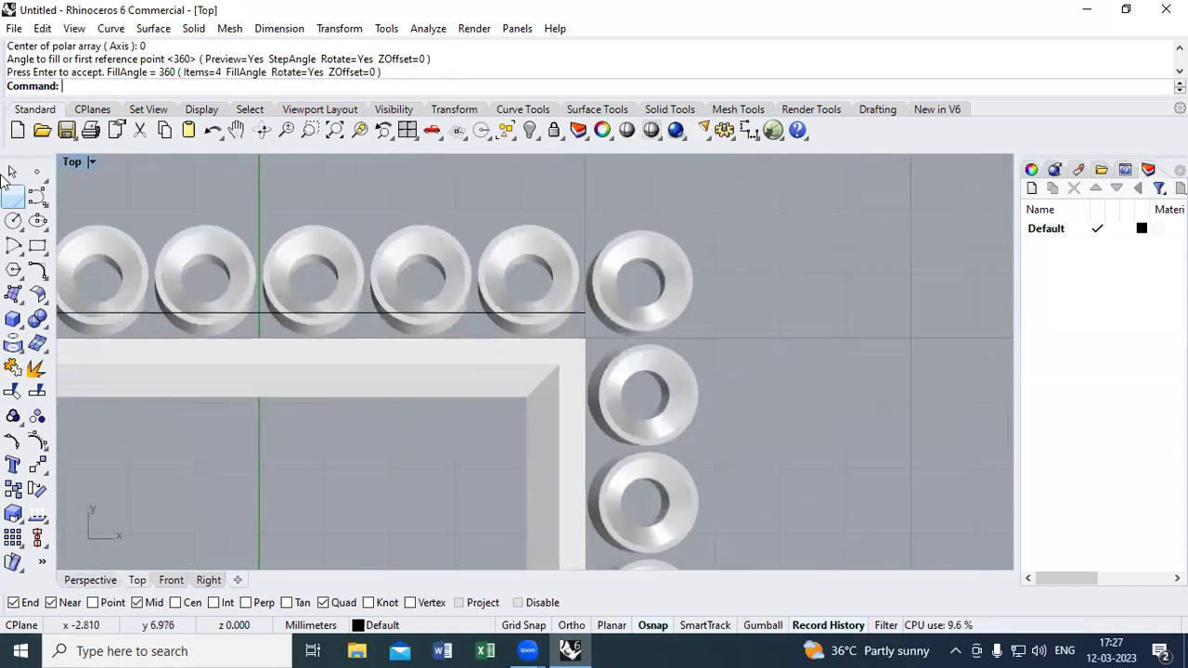
left_click(13, 197)
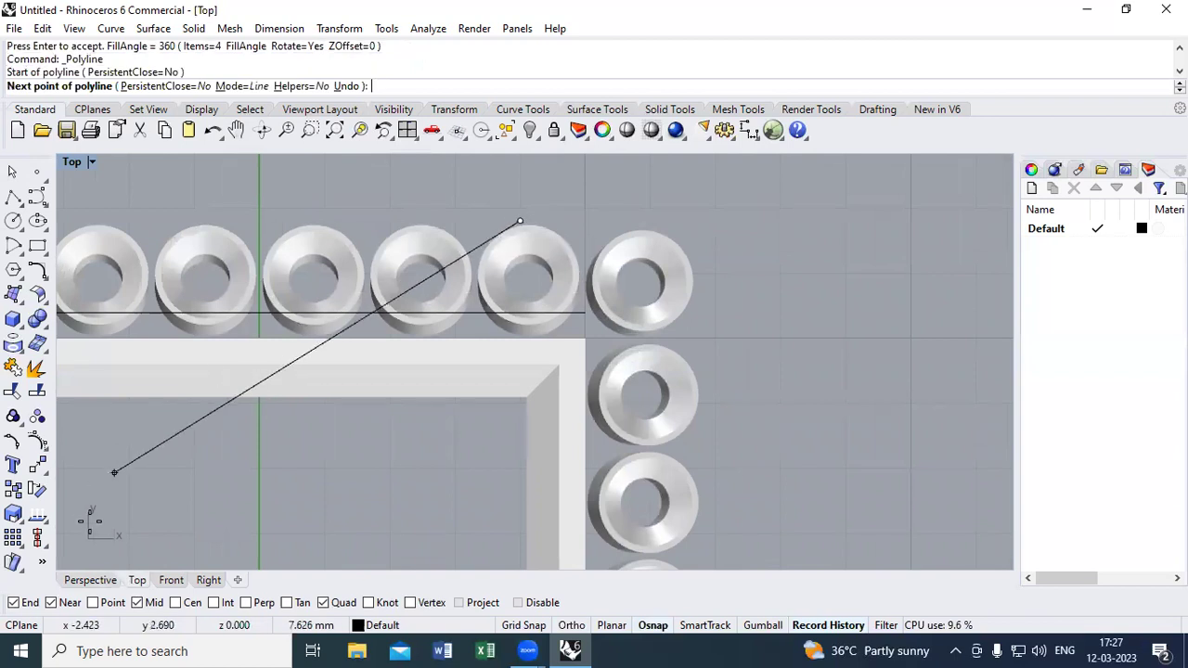
key("Return")
key("Return")
left_click(527, 224)
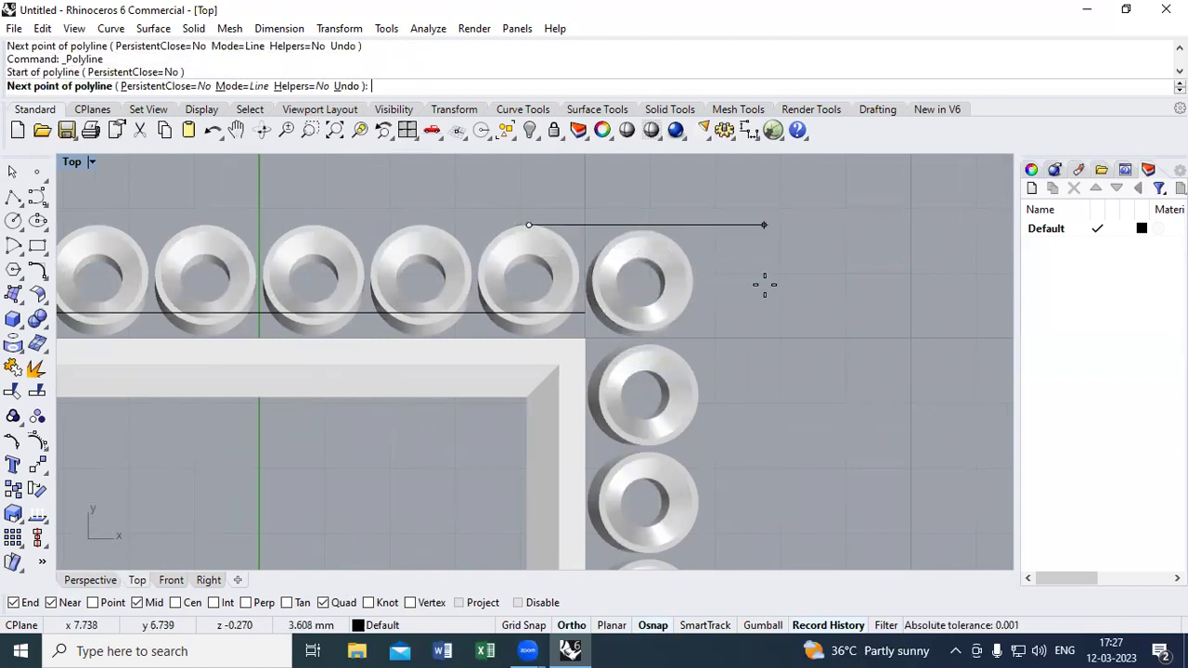
left_click(765, 285)
key("Return")
Draw a vertical guide line upward from the outer edge of the right column's uppermost ring, just below the corner ring, past the corner
key("Return")
key("F8")
left_click(701, 394)
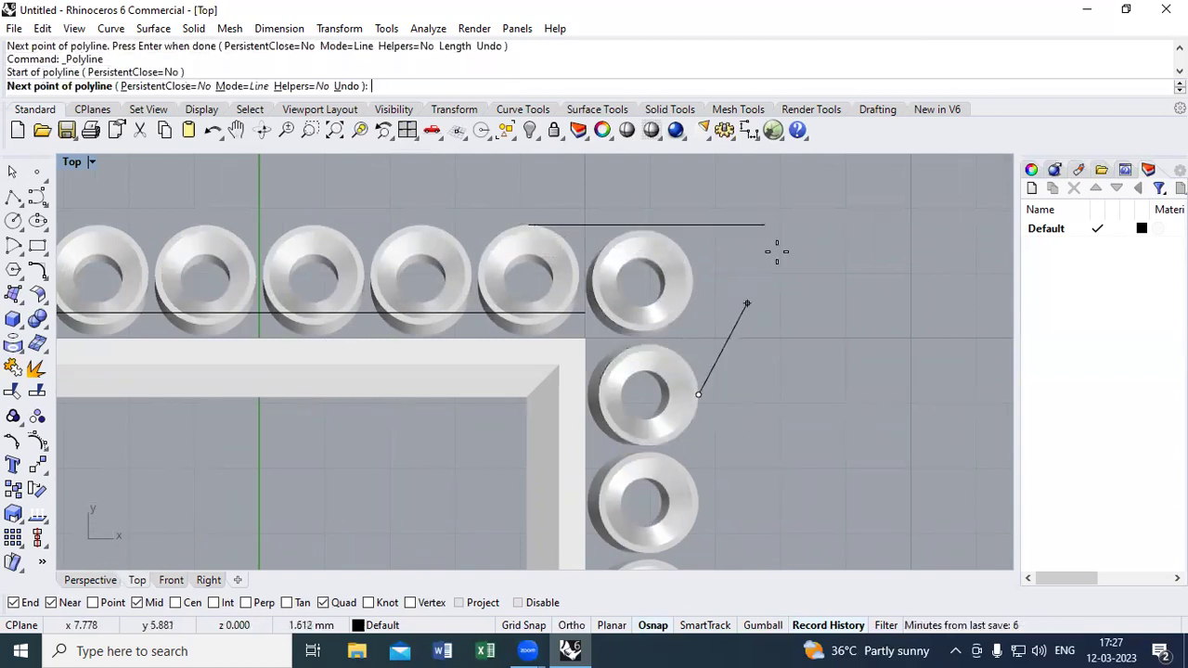
left_click(700, 201)
key("Return")
Try to nudge the upper right corner ring toward the two guide lines in 0.05 mm increments
left_click(645, 250)
scroll(645, 251, "up", 2)
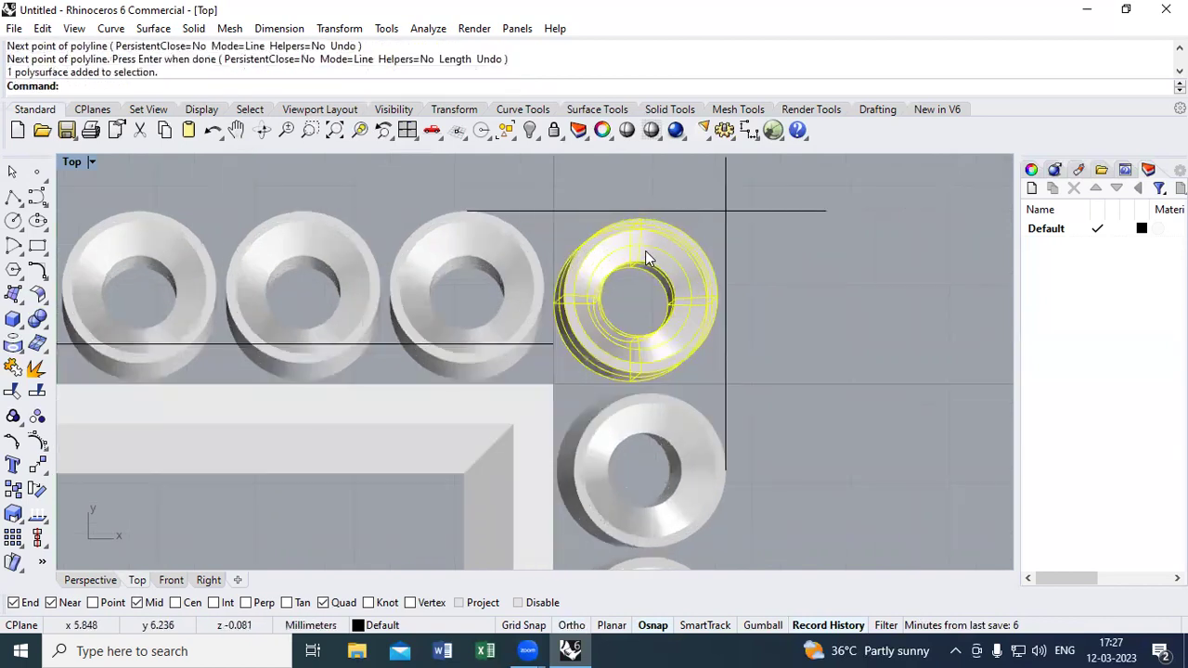
key("alt+Right")
key("alt+Right")
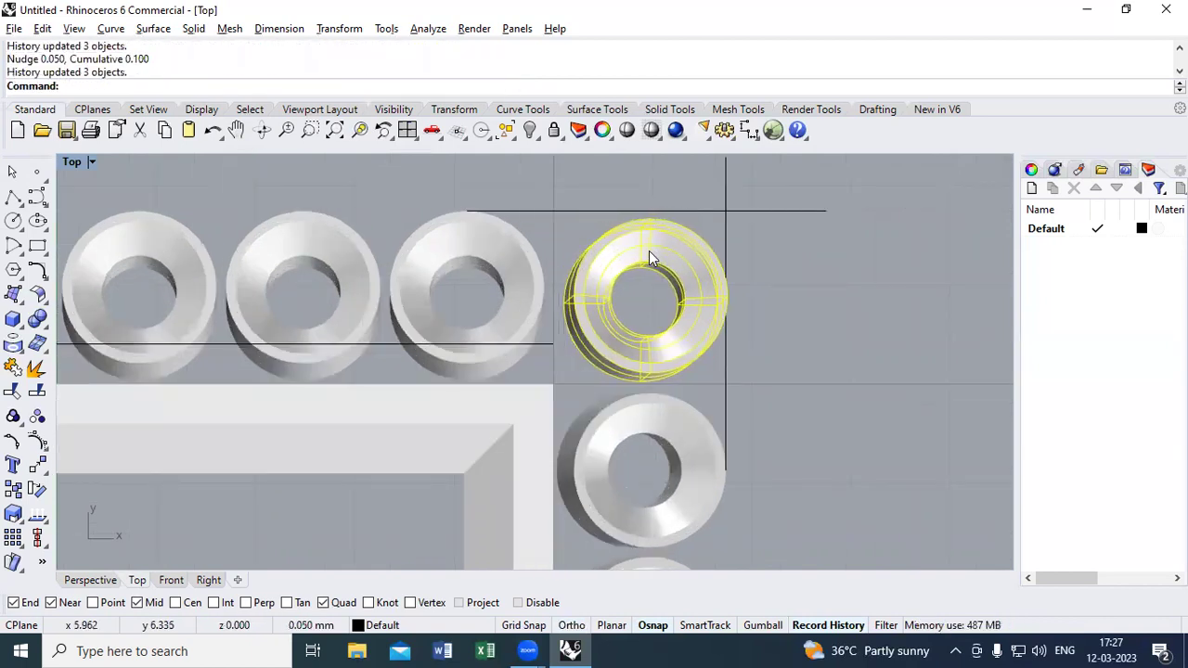
key("alt+Up")
key("alt+Up")
key("alt+Down")
key("alt+Left")
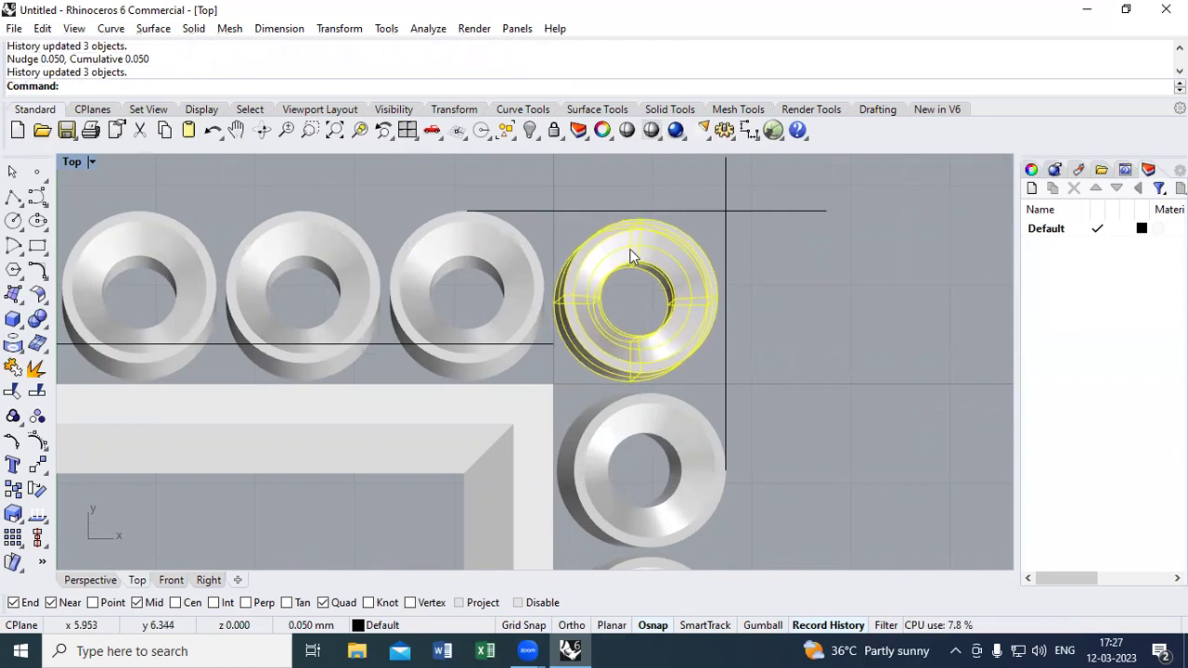
Select all curves and delete them, including the guide lines and the line along the upper row
key("Escape")
scroll(647, 251, "down", 5)
type("sc")
key("Return")
left_click_drag(619, 242, 696, 257)
key("ctrl+z")
Raise the square frame slightly relative to the rings by nudging it vertically in the perspective view
scroll(452, 246, "down", 2)
left_click(407, 130)
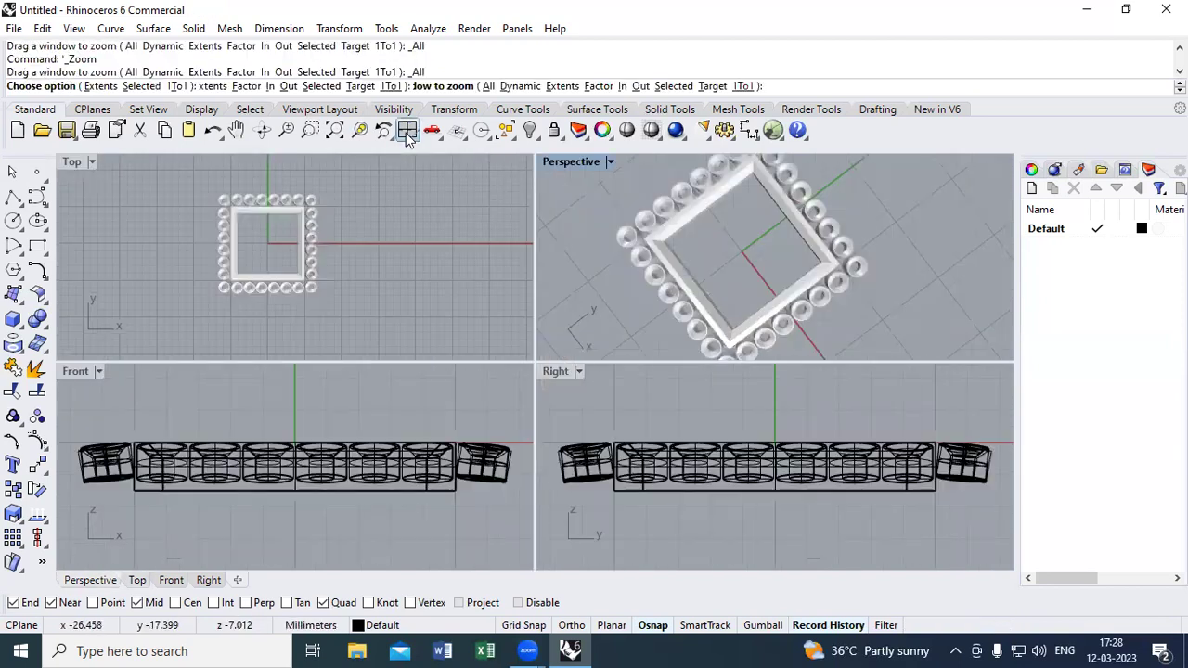
left_click(734, 239)
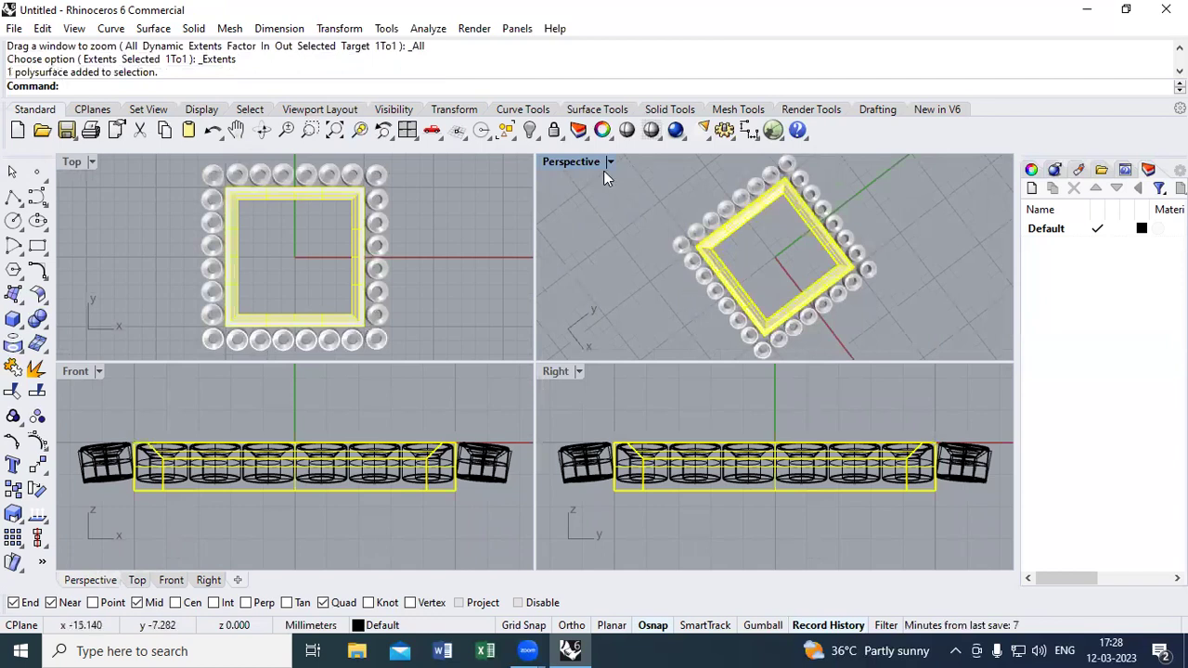
double_click(562, 165)
right_click_drag(628, 267, 665, 326)
key("alt+Page_Up")
key("alt+Page_Up")
key("alt+Up")
key("alt+Up")
key("Escape")
Extrude the frame's bottom face downward as a solid to thicken the frame
scroll(664, 326, "up", 6)
type("es")
key("Return")
left_click(644, 344)
key("Return")
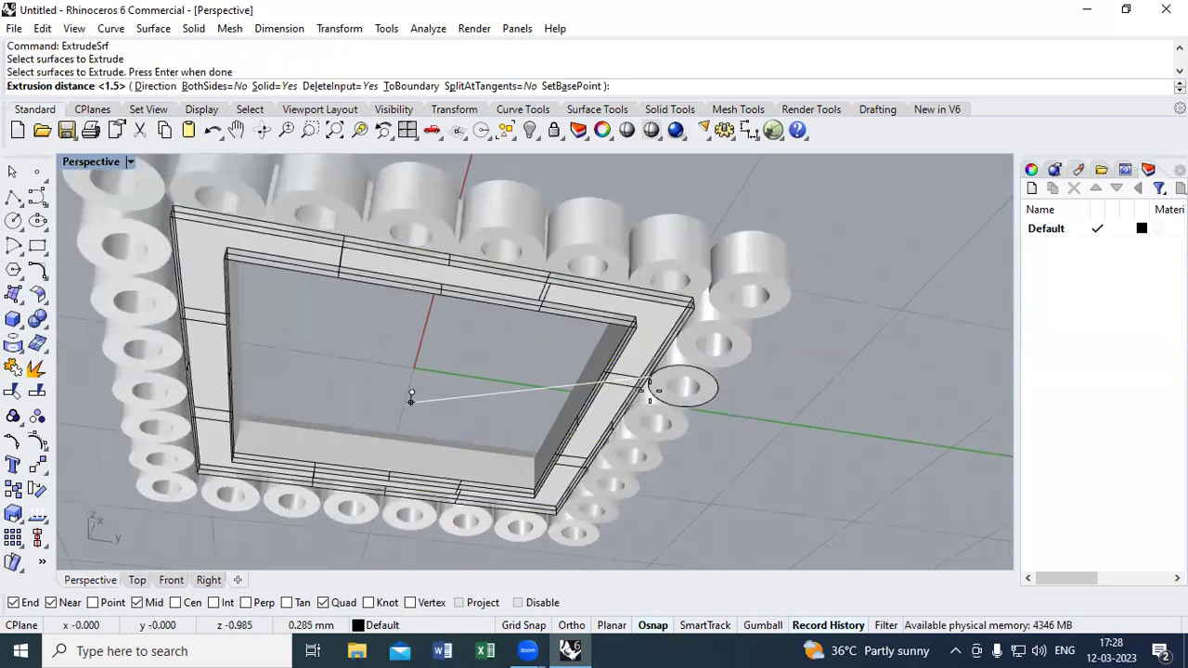
left_click(634, 438)
Nudge the thickened frame upward by 0.9 mm in total
left_click(631, 380)
mouse_move(631, 381)
right_mouse_down()
mouse_move(637, 413)
mouse_move(641, 388)
right_mouse_up()
key("ctrl+alt+Page_Up")
key("ctrl+alt+Page_Up")
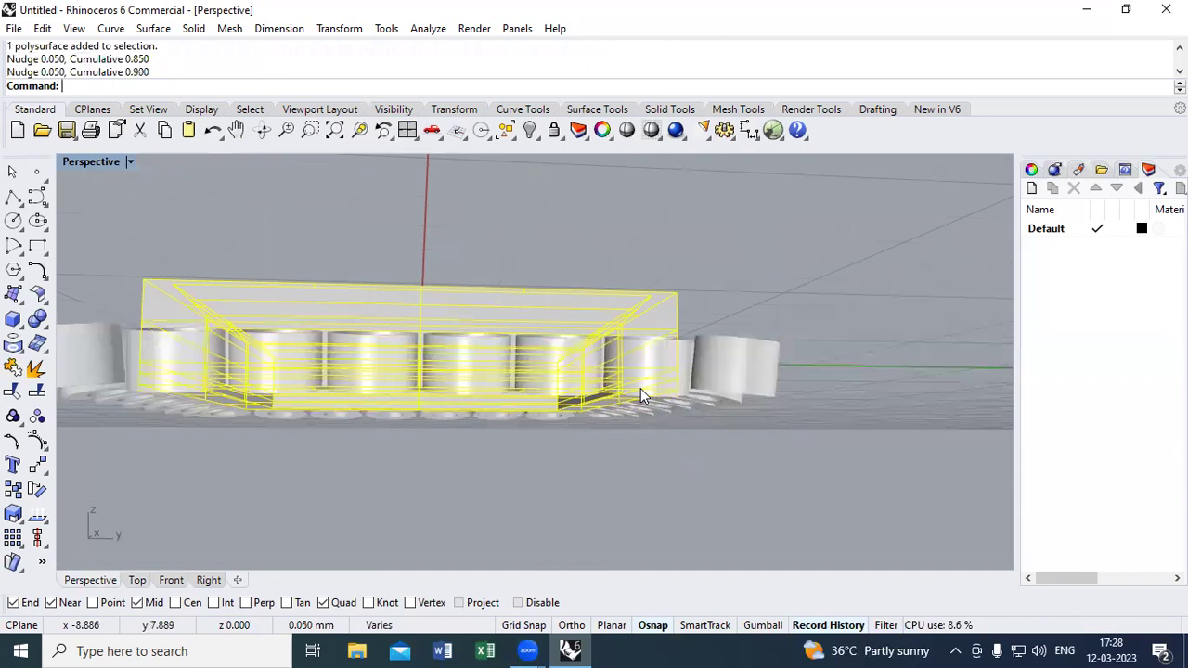
Lock the frame and all rings in the top view
left_click(136, 580)
key("Escape")
key("ctrl+a")
left_click(553, 131)
Draw a 0.6 mm diameter circle at the lower edge of the upper-row ring just left of the vertical centre line
scroll(540, 273, "up", 5)
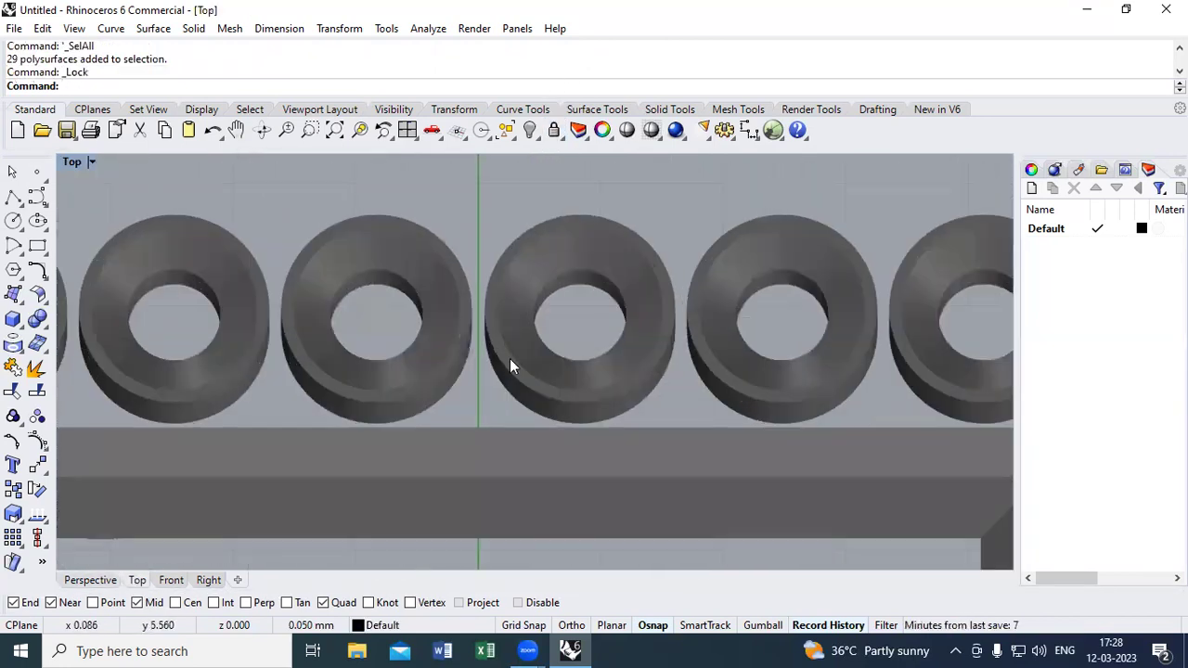
left_click(14, 220)
scroll(475, 375, "up", 2)
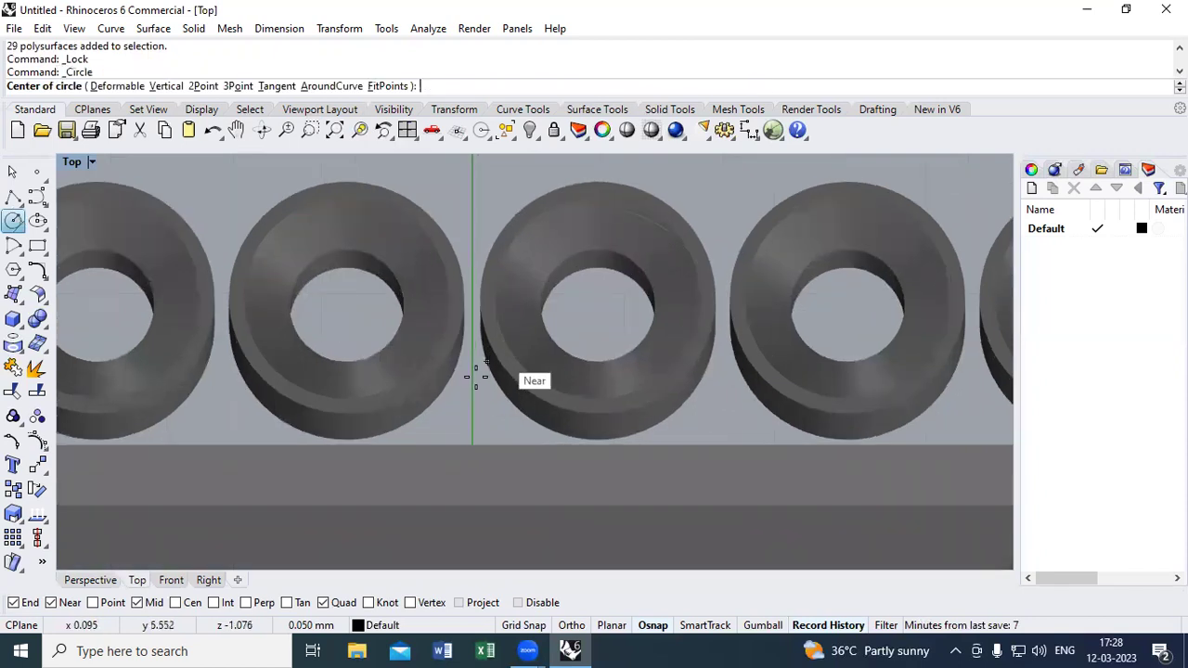
left_click(345, 412)
type(".6")
key("Return")
Move the circle into the gap between the two middle upper rings, and nudge it up by 0.1 mm
left_click_drag(394, 420, 500, 432)
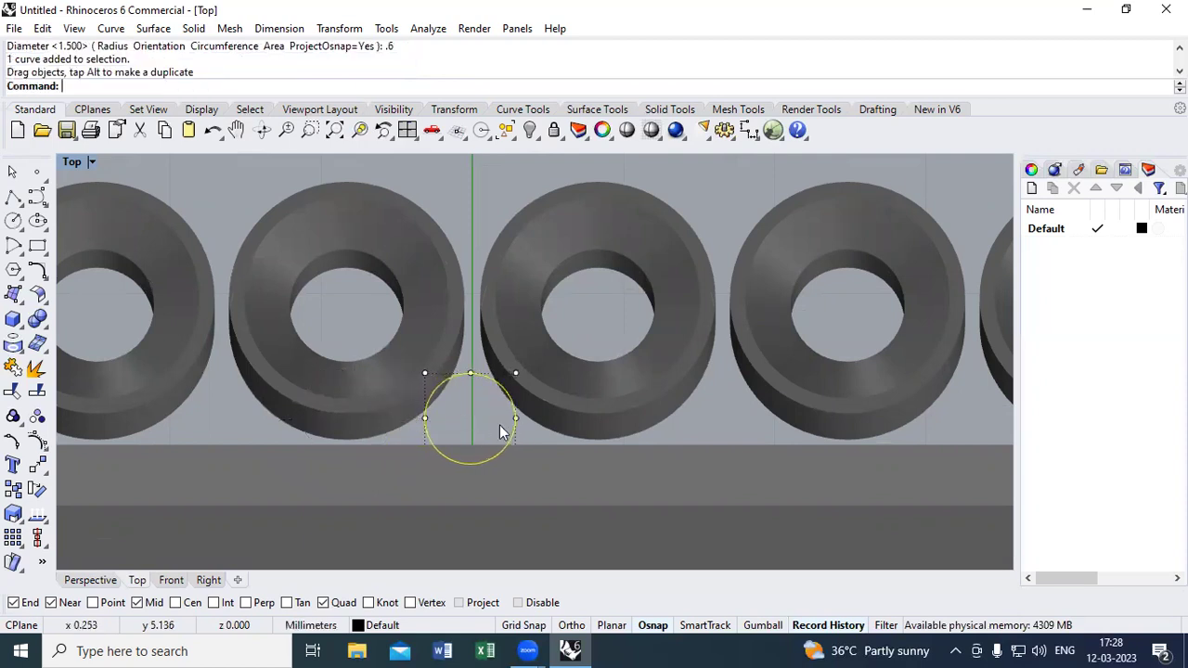
key("alt+Up")
key("alt+Up")
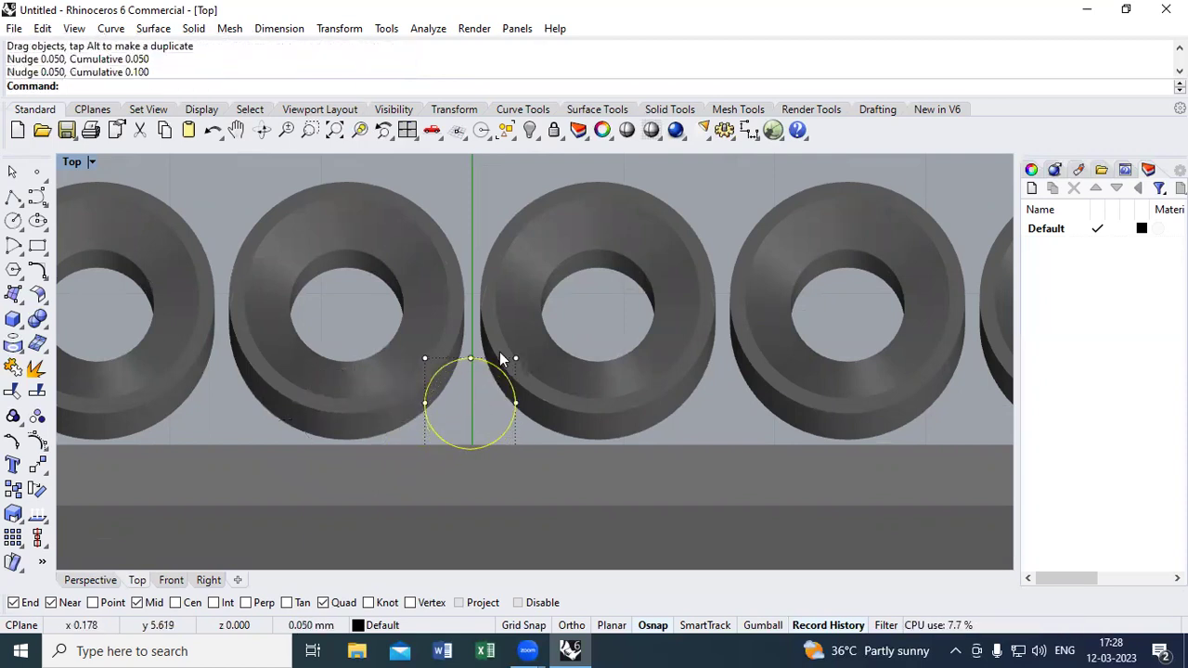
Scale the circle in 2D from its top point by a factor of about 1.15
scroll(492, 426, "up", 1)
type("s2")
key("Return")
left_click(464, 360)
left_click(612, 326)
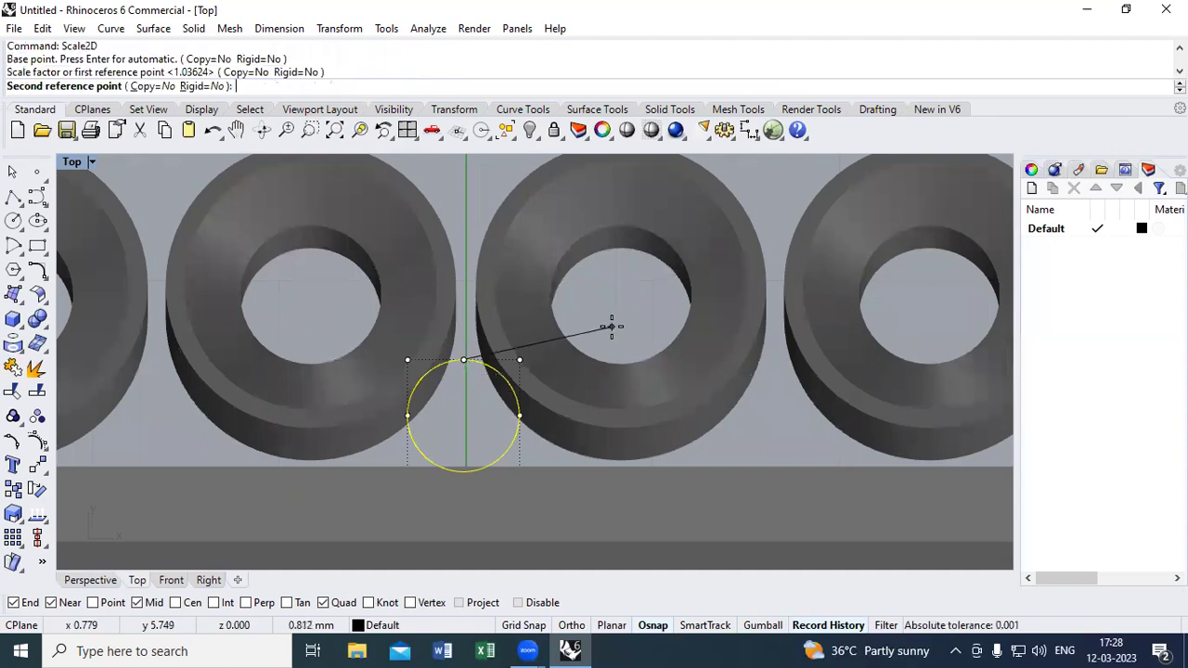
key("Escape")
Move the circle sideways with object snaps disabled and Ortho on, to centre it between the two middle rings
scroll(399, 433, "up", 2)
type("m")
key("Return")
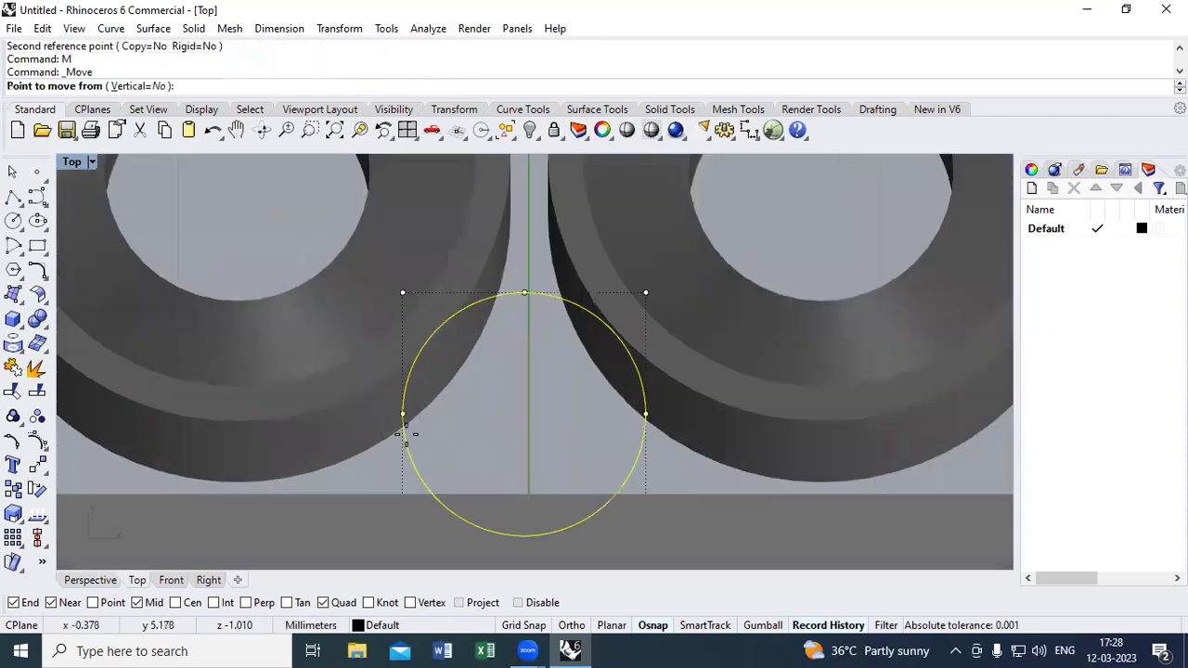
left_click(569, 623)
left_click(545, 603)
left_click(545, 417)
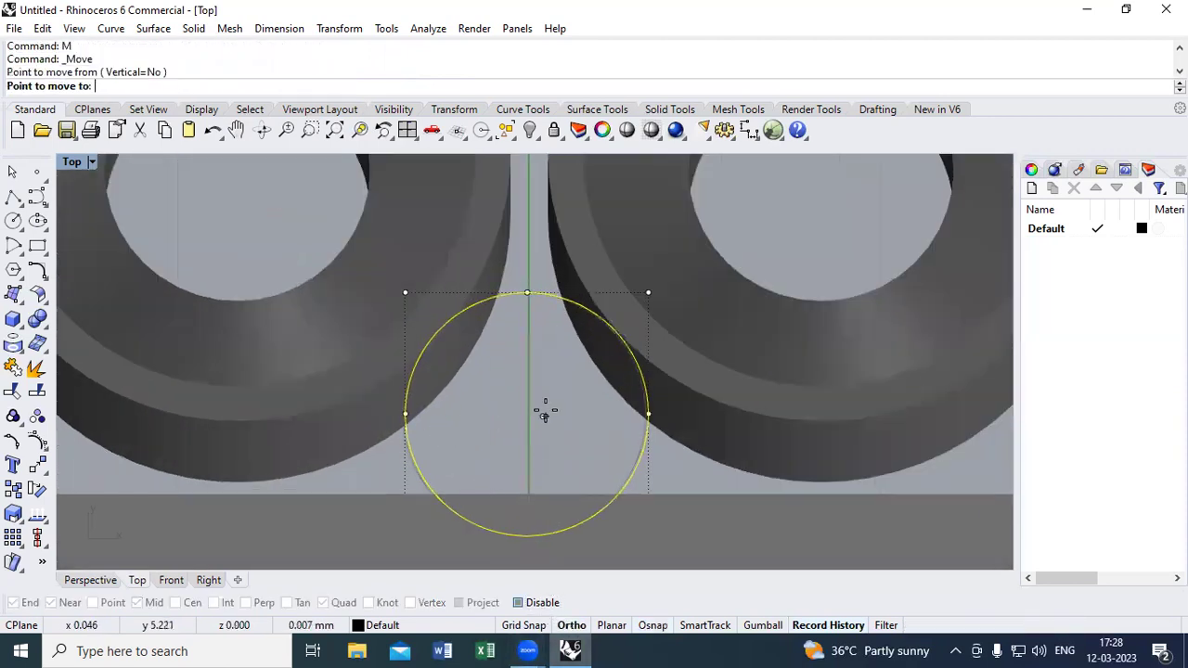
left_click(542, 405)
Scale the circle in 2D from its bottom point by a factor of about 1.09
type("s2")
scroll(532, 436, "down", 3)
key("Return")
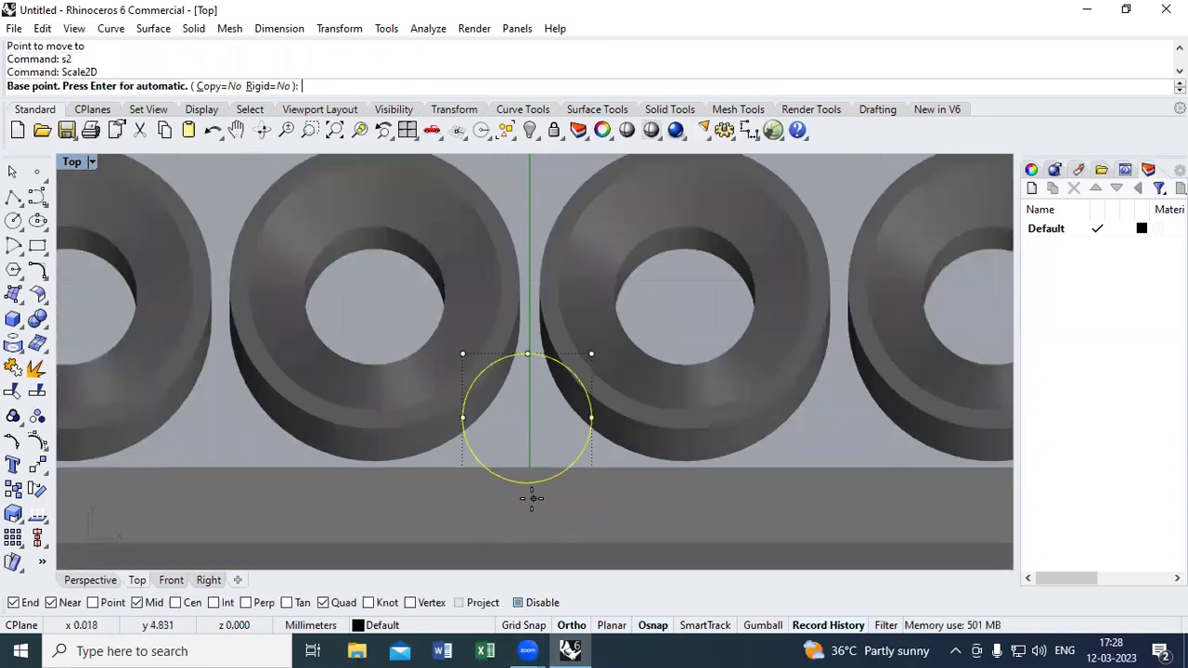
left_click(527, 483)
left_click(668, 485)
key("Escape")
Measure the diameter of the circle between the two middle rings
type("dd")
scroll(522, 437, "down", 4)
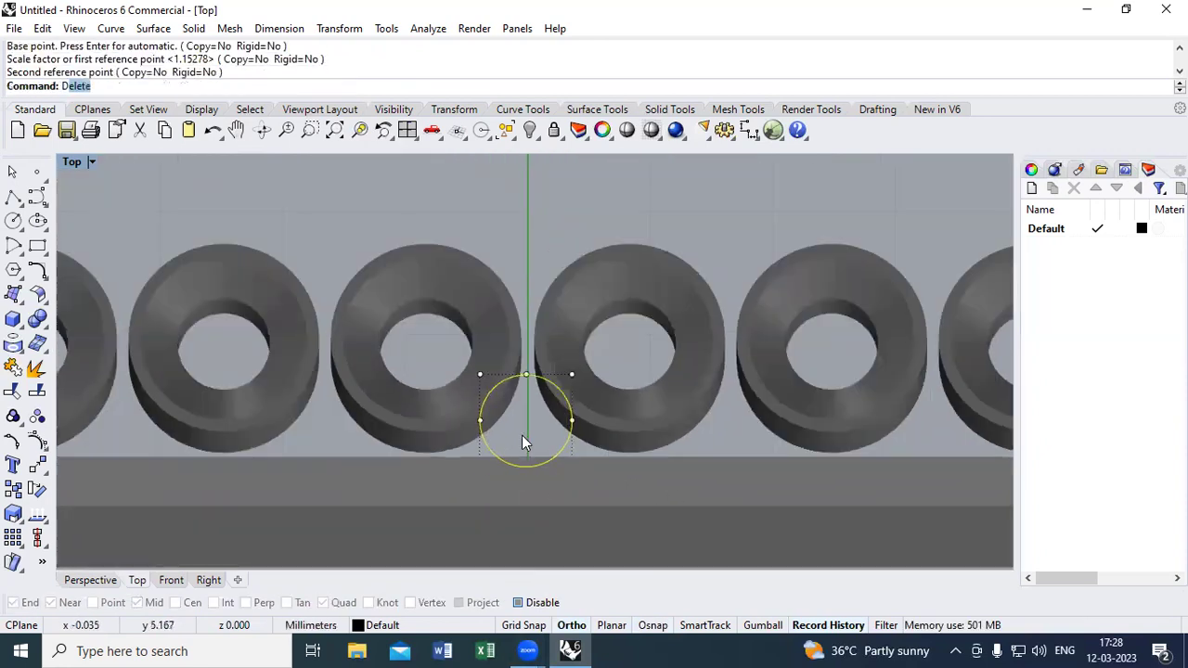
key("Return")
key("Escape")
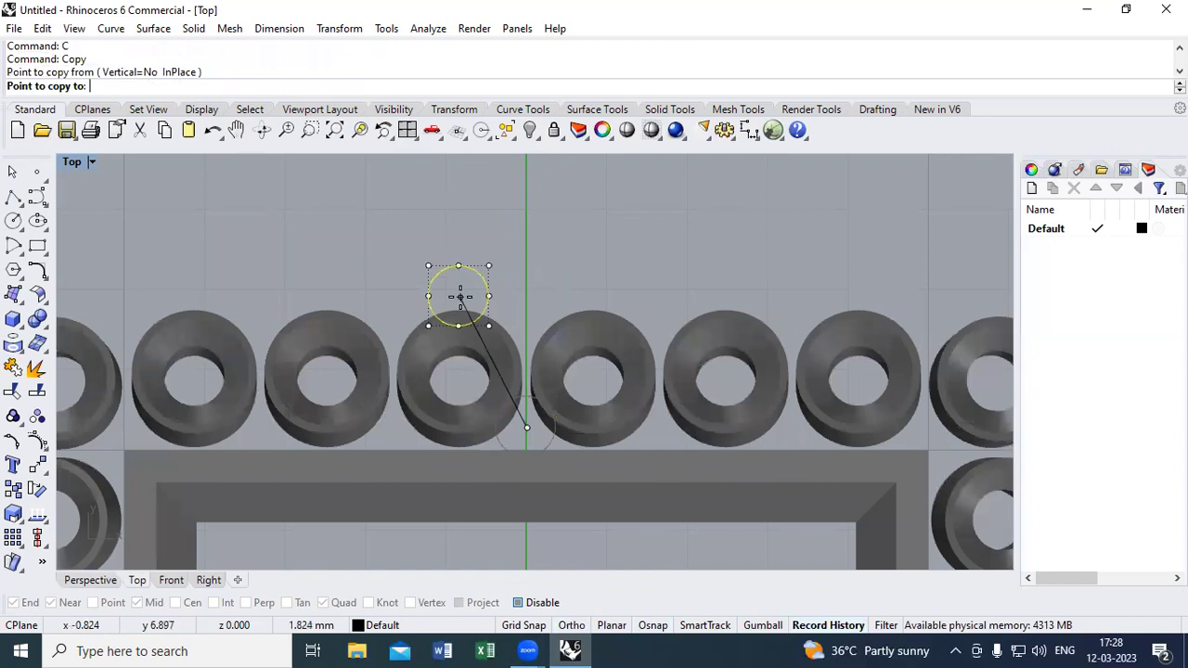
Copy the circle to the outer edge of the ring just left of the centre line, and scale the copy down slightly from its bottom point
left_click(462, 296)
key("Return")
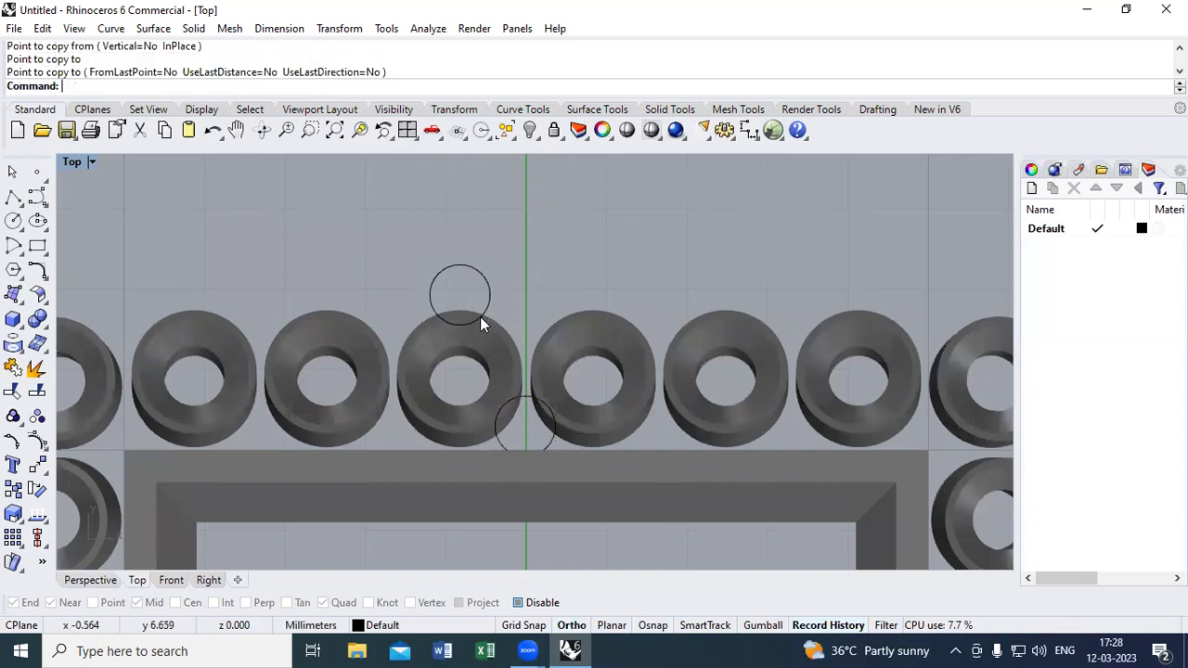
left_click(479, 316)
scroll(475, 312, "up", 3)
type("s2")
key("Return")
left_click(447, 337)
left_click(681, 337)
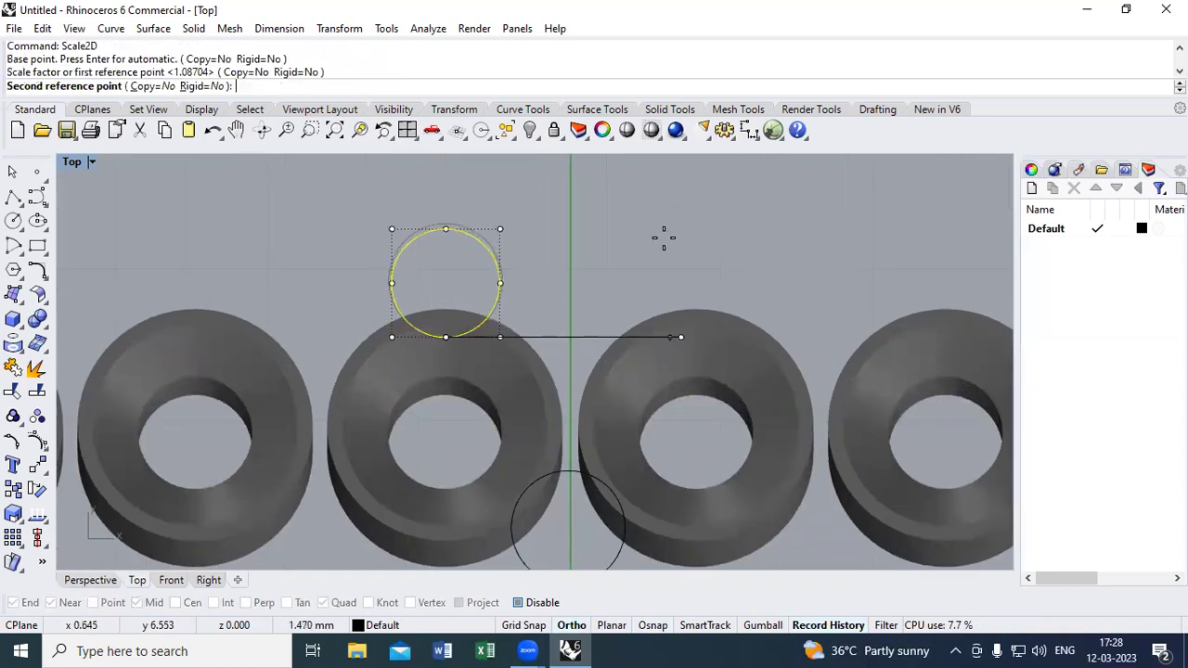
left_click(652, 244)
Measure the diameter of the smaller circle above the upper row
scroll(489, 312, "down", 5)
type("dd")
key("Return")
left_click(490, 316)
key("Escape")
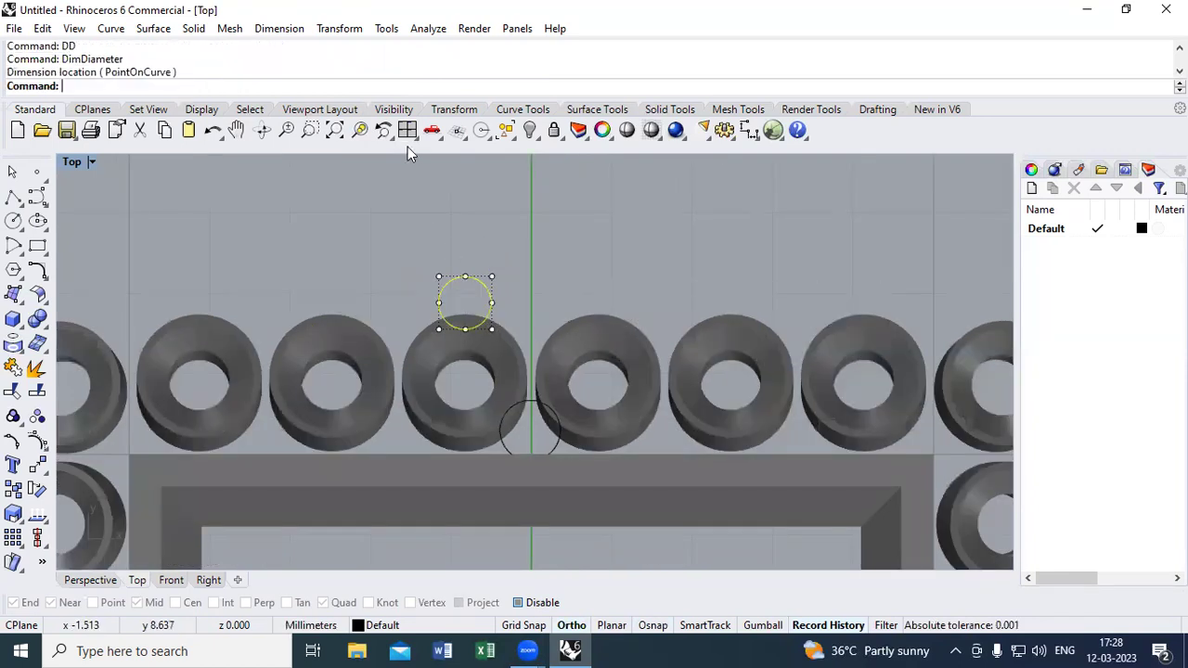
Extrude both circles 1 mm to both sides as solid cylinders
left_click(408, 130)
double_click(558, 158)
right_click_drag(655, 260, 737, 466)
type("ec")
key("Return")
type("b")
key("Return")
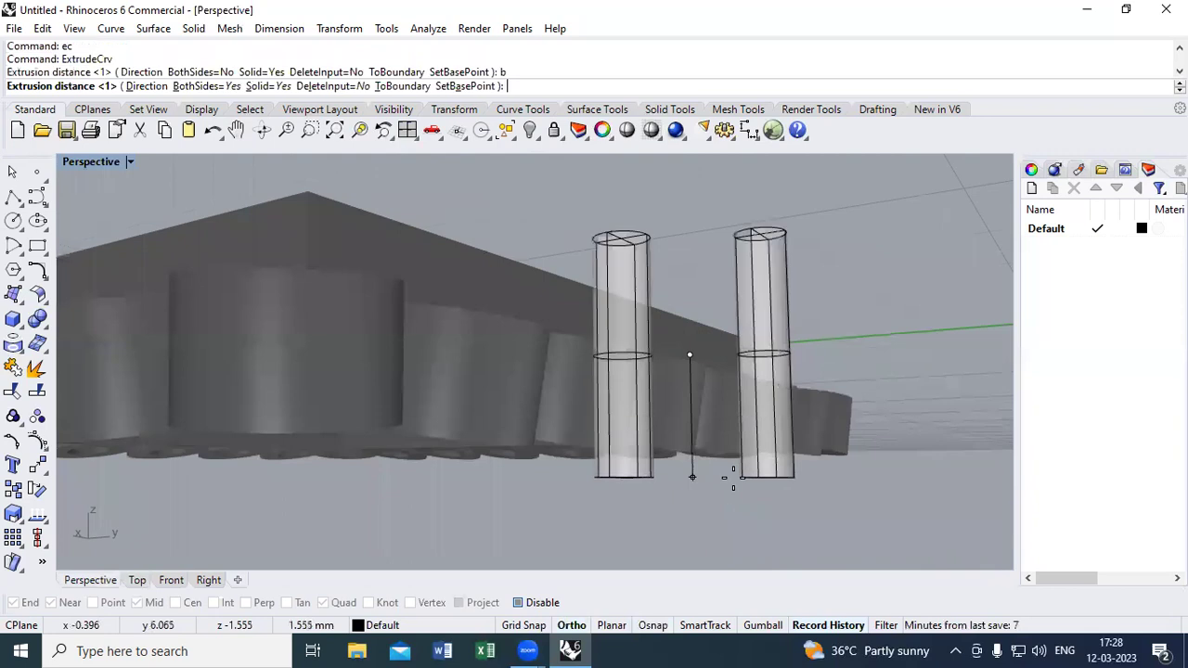
type("1")
key("Return")
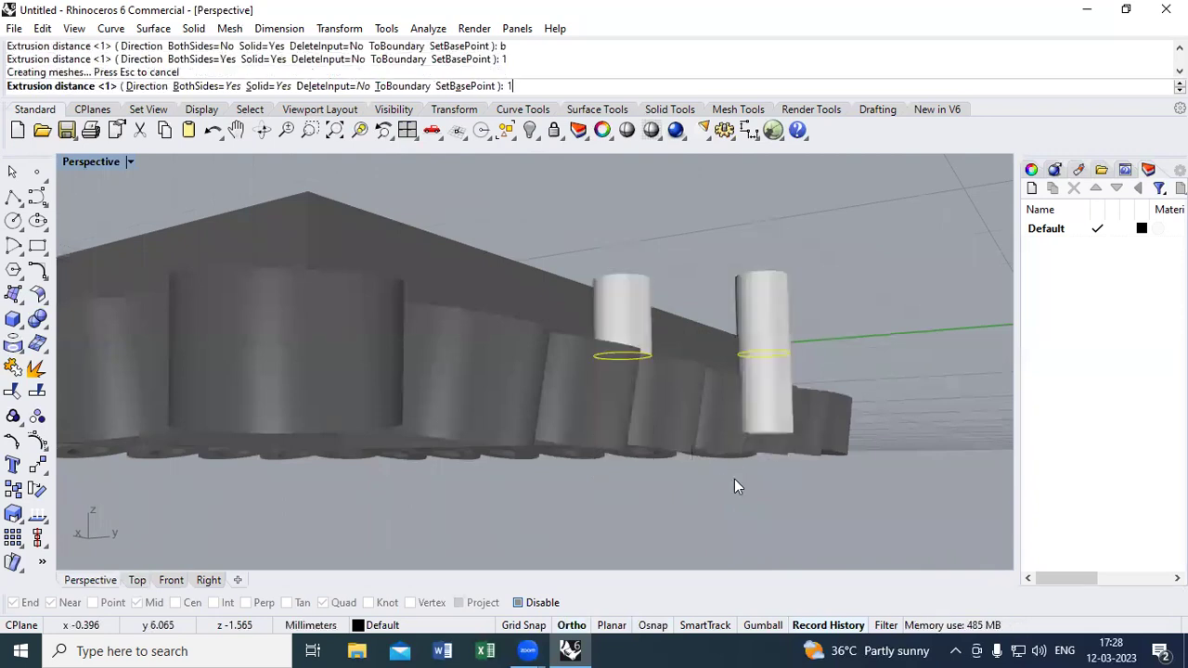
Delete the two source circles of the solid cylinders, and undo the deletion
right_click_drag(734, 479, 762, 317)
key("End")
key("Delete")
right_click_drag(679, 296, 595, 388)
scroll(594, 387, "up", 4)
left_click(541, 380)
key("ctrl+z")
Rotate the cylinder between the two middle rings by 10 degrees in 3D, tilting it outward from the frame
left_click(583, 301)
left_click(37, 488)
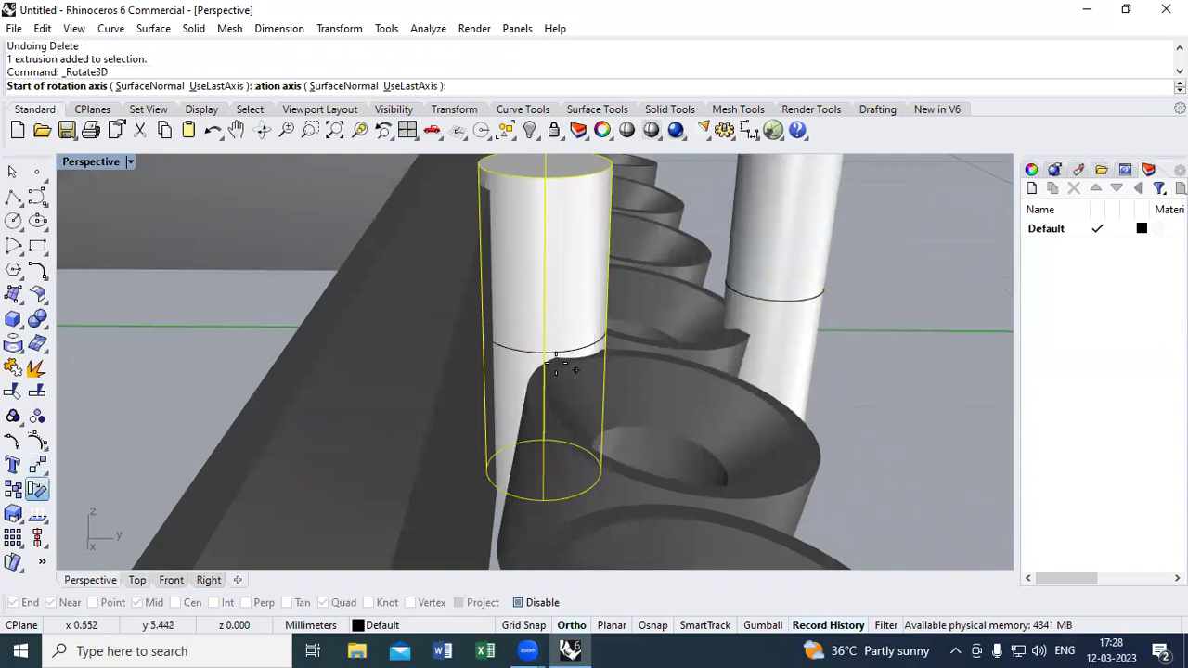
left_click(544, 352)
left_click(545, 234)
type("10")
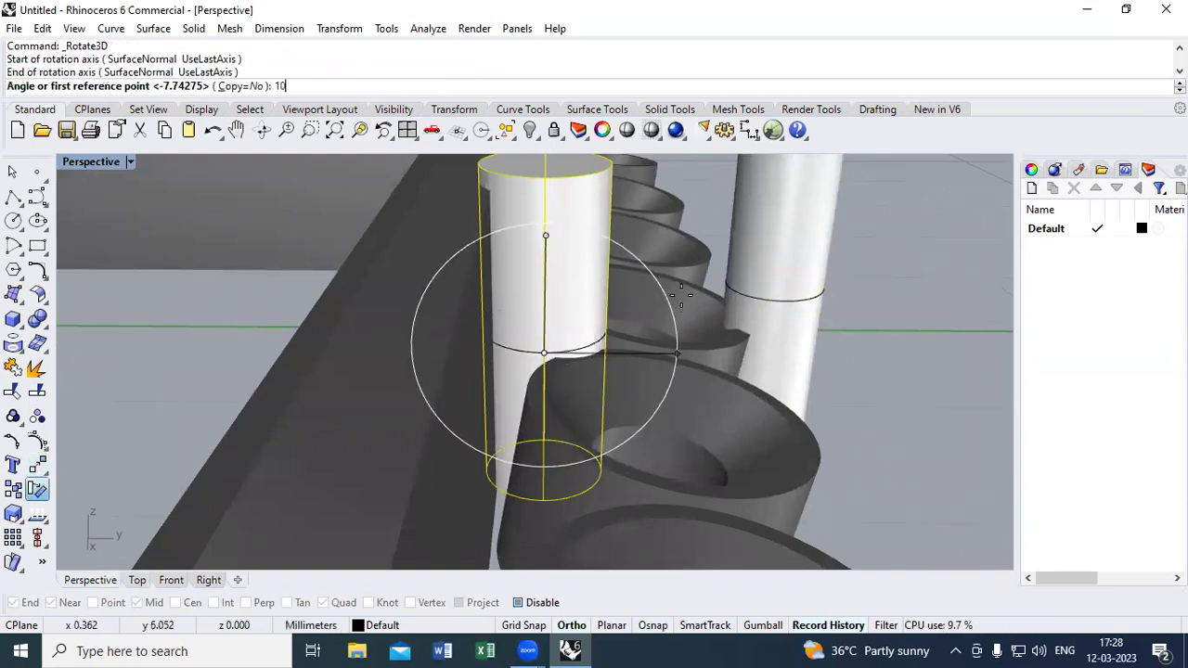
key("Return")
Rotate the outer cylinder in 3D about its circle by the same 10 degree angle, tilting it outward
scroll(640, 316, "down", 7)
scroll(628, 324, "up", 6)
left_click(537, 286)
right_click(537, 286)
scroll(532, 301, "up", 5)
left_click(507, 340)
left_click(611, 267)
right_click(709, 245)
Lower the outer cylinder by 0.15 mm in 0.05 mm nudges
right_click_drag(724, 348, 662, 342)
scroll(548, 279, "down", 2)
right_click_drag(525, 273, 619, 443)
left_click(619, 443)
key("alt+Page_Down")
key("alt+Page_Down")
key("alt+Page_Down")
key("alt+Page_Down")
key("alt+Page_Down")
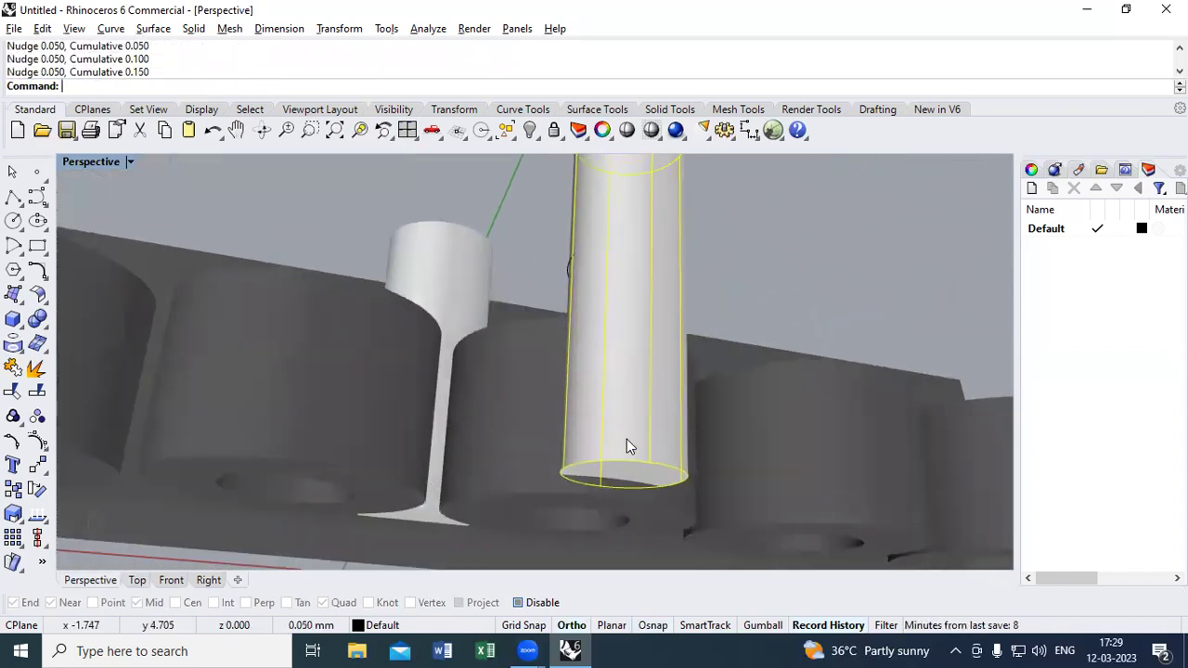
Select all remaining curves in the model and delete them
key("Escape")
scroll(548, 342, "down", 3)
type("sc")
right_click_drag(548, 342, 534, 367)
key("Return")
key("Delete")
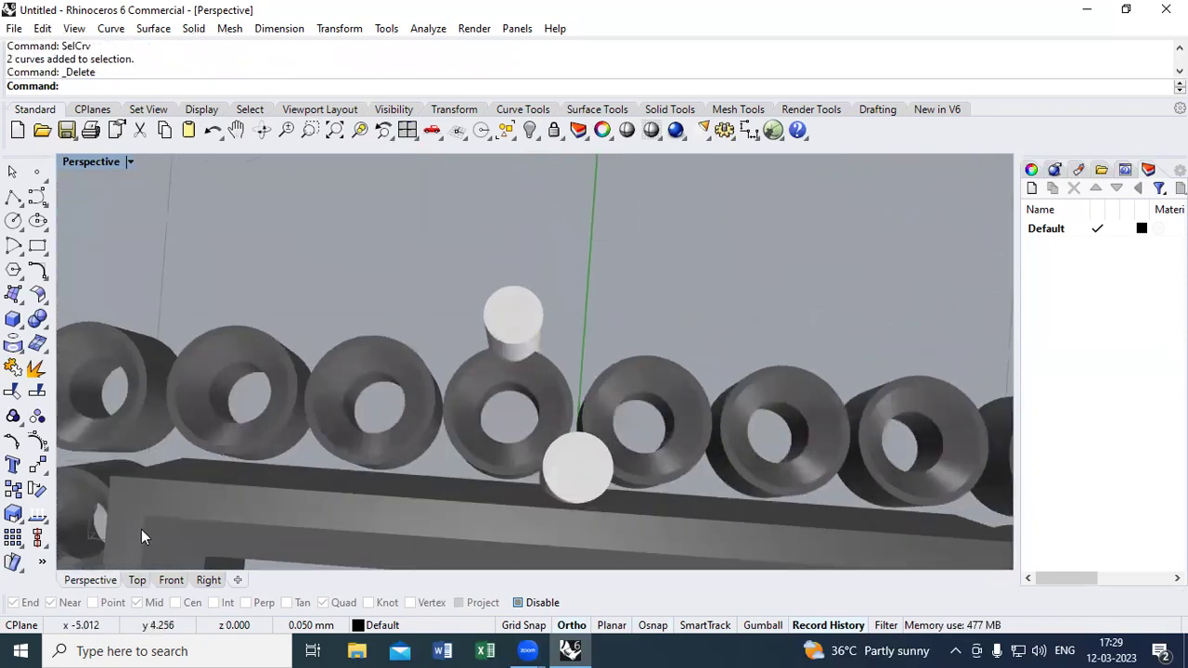
In the Top view, nudge the outer cylinder 0.1 mm away from the frame
left_click(136, 579)
left_click(535, 429)
left_click(469, 320)
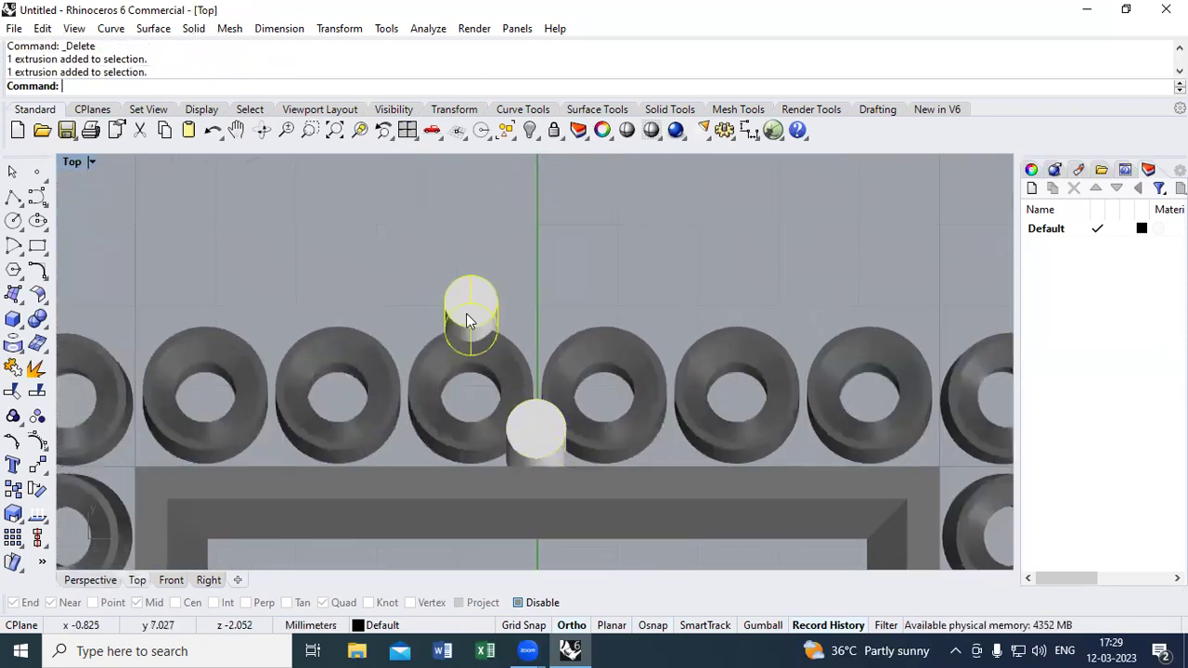
scroll(469, 320, "up", 5)
key("alt+Up")
key("alt+Up")
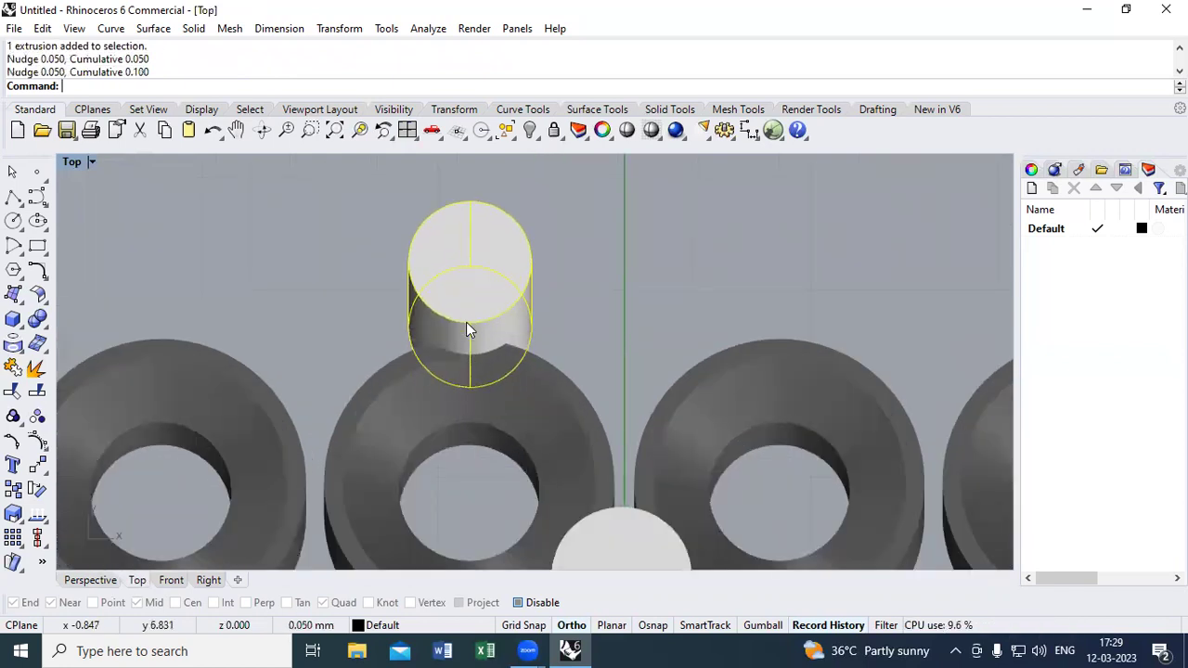
Copy the inner and outer cylinders together 1.65 mm to the right along the upper ring row
scroll(466, 322, "down", 5)
type("c")
key("Return")
left_click(492, 280)
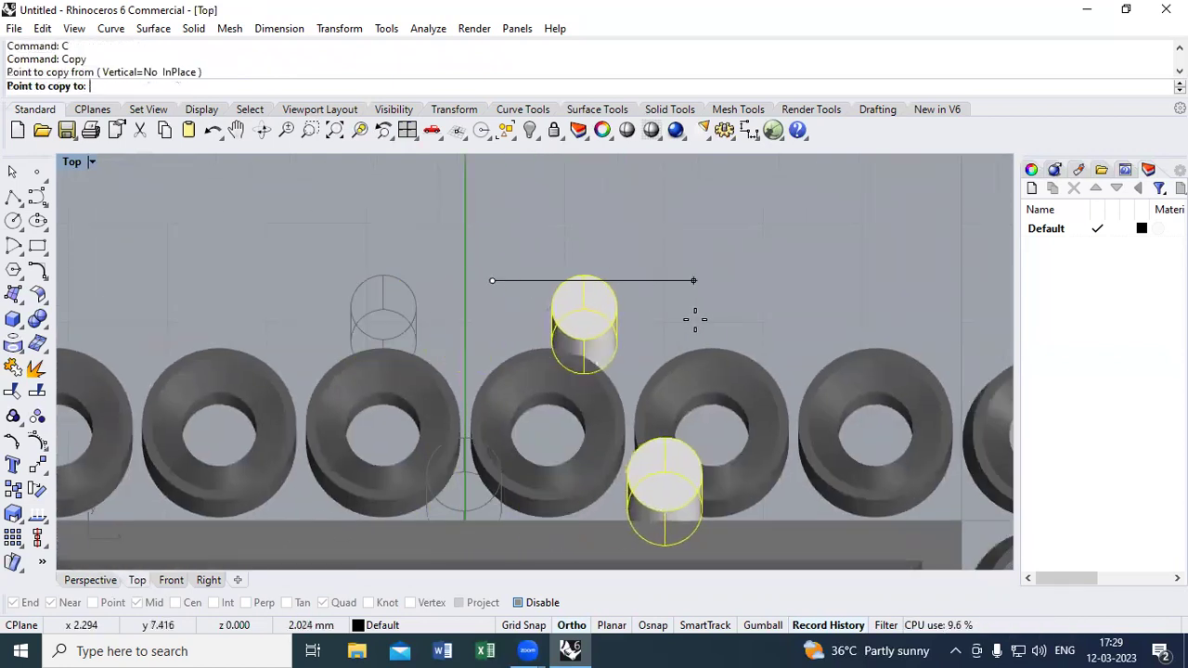
type("1.65")
left_click(703, 320)
right_click(703, 320)
Copy the newly placed pair of cylinders another 1.65 mm to the right, to the following ring
right_click_drag(651, 312, 493, 294)
left_click(390, 297)
left_click(439, 470, "shift")
type("c")
key("Return")
left_click(522, 295)
type("1.65")
left_click(694, 298)
right_click(694, 298)
Copy the third pair of cylinders 1.65 mm further right, to the last straight ring before the corner
left_click_drag(692, 226, 588, 470)
type("c")
key("Return")
left_click(619, 267)
type("1.6")
key("Return")
left_click(823, 232)
key("Return")
Copy the rightmost outer cylinder about 3 mm to the right, beyond the upper-right corner ring
right_click_drag(595, 263, 563, 254)
scroll(574, 263, "down", 2)
left_click(654, 282)
right_click_drag(689, 274, 500, 283)
type("c")
key("Return")
left_click(536, 271)
left_click(779, 311)
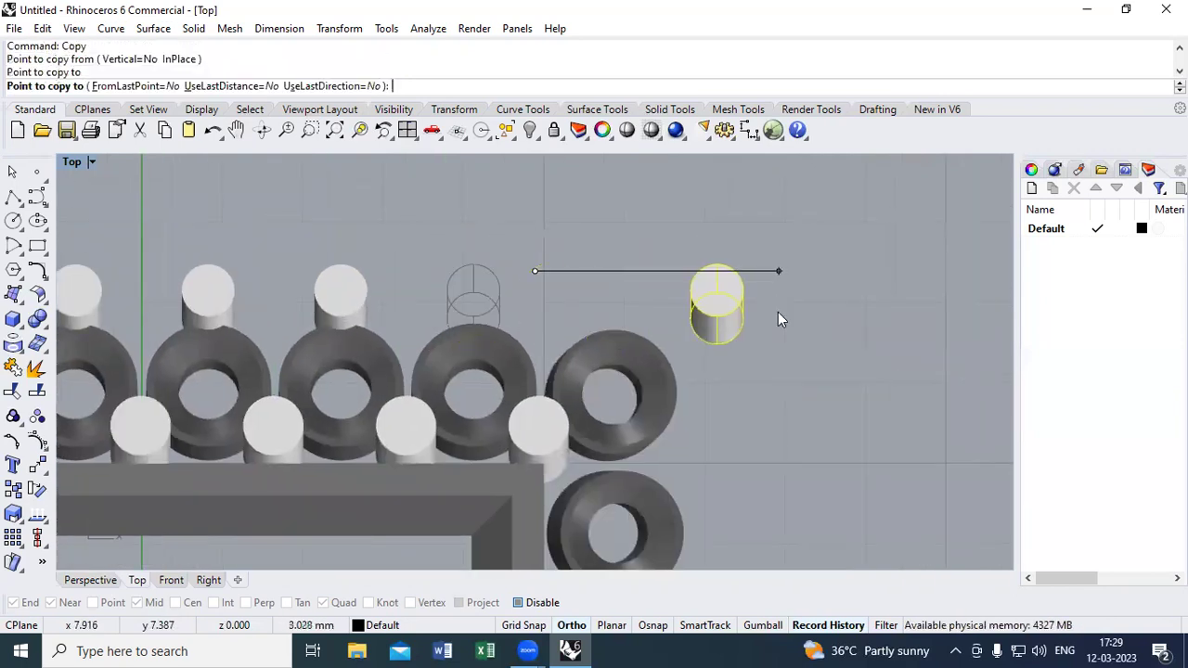